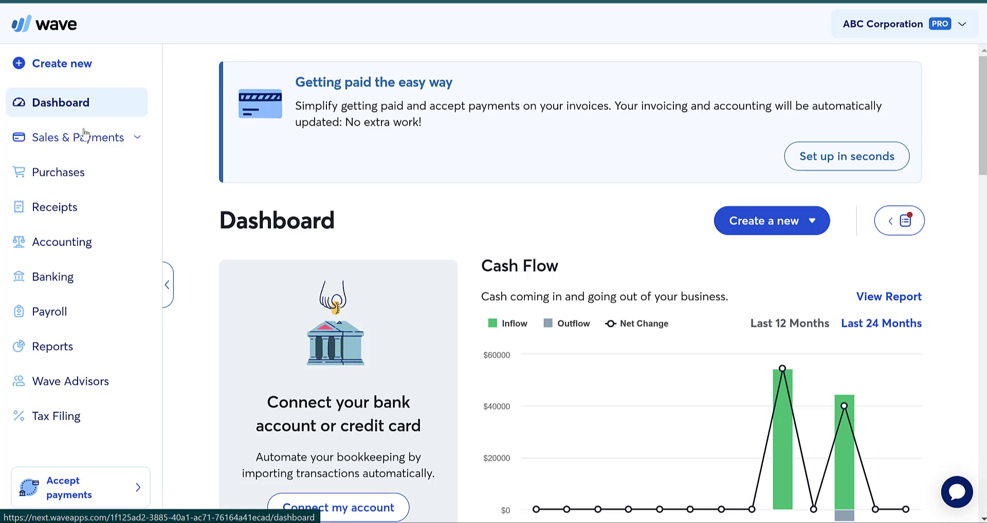
Start adding a new product under the Purchases products and services, and name it Herb Kits
click(136, 174)
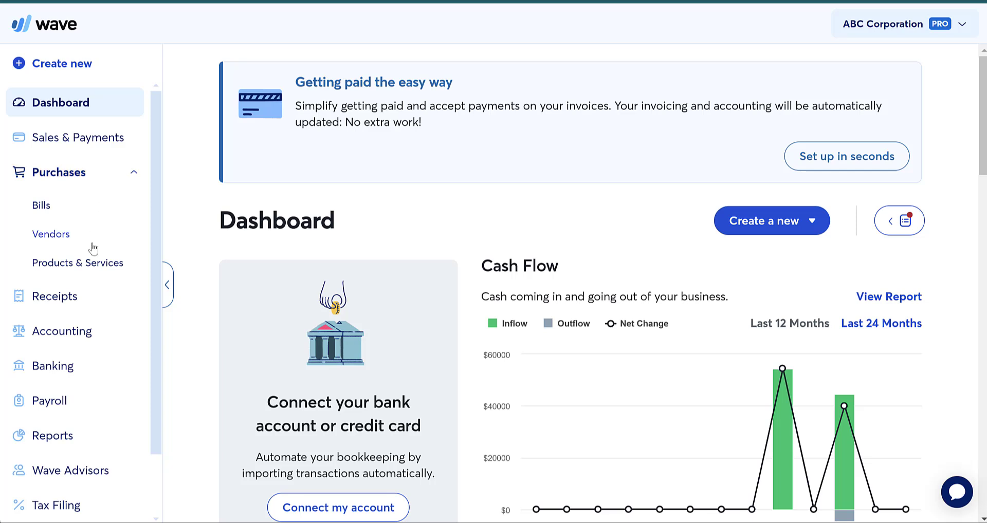
click(90, 266)
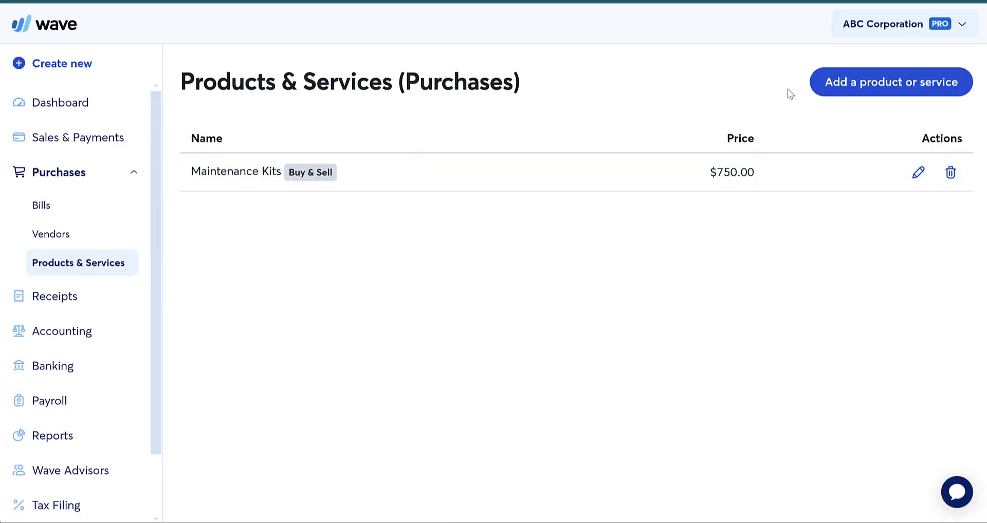
click(881, 88)
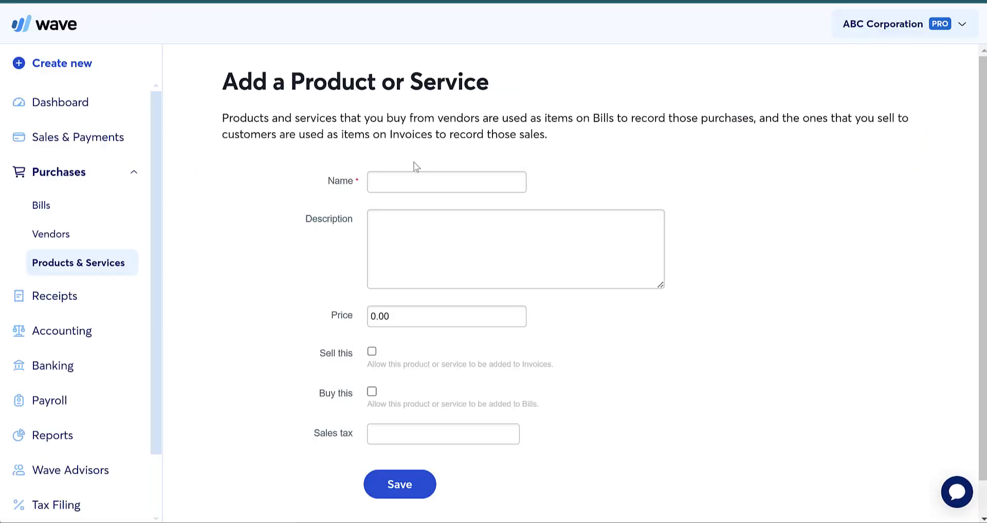
click(396, 187)
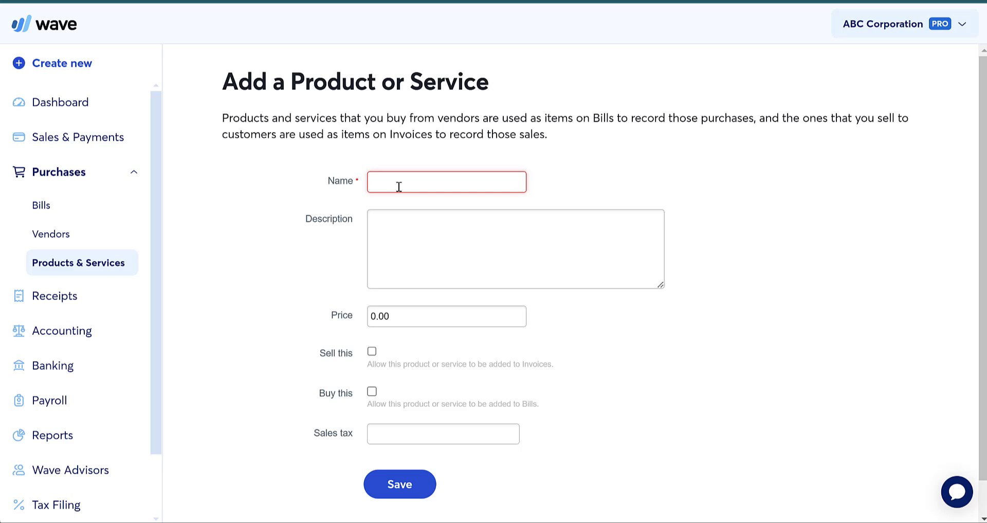
text(Herb Kits)
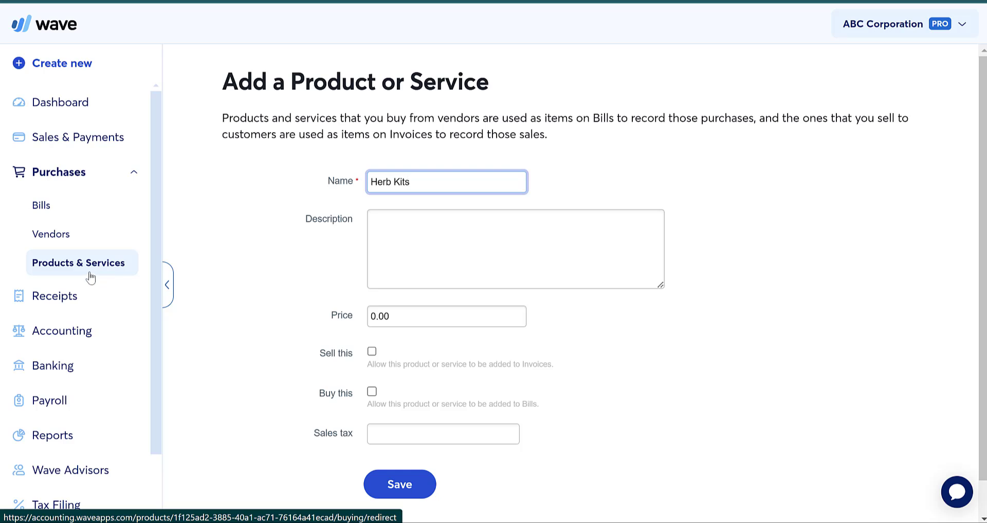
Set the Herb Kits price to 125, leaving the description blank
click(137, 144)
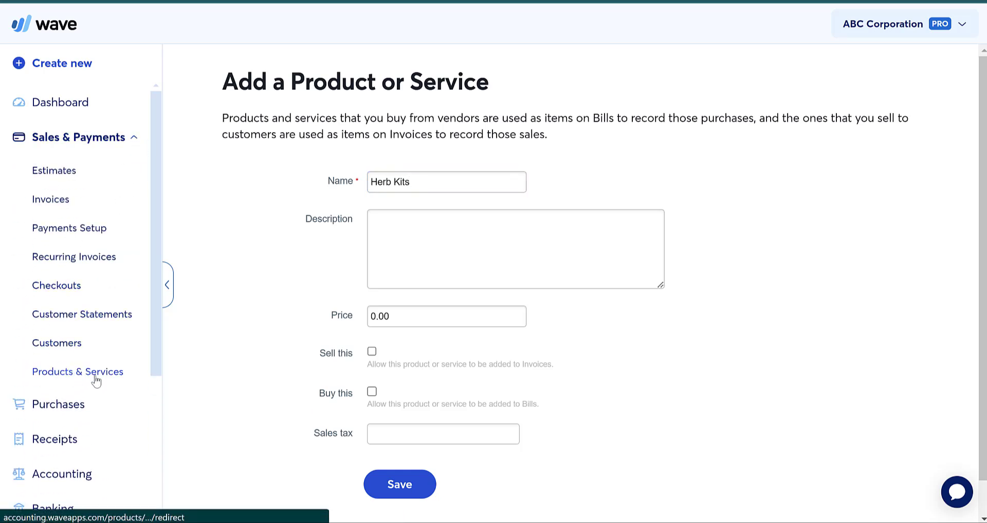
click(551, 240)
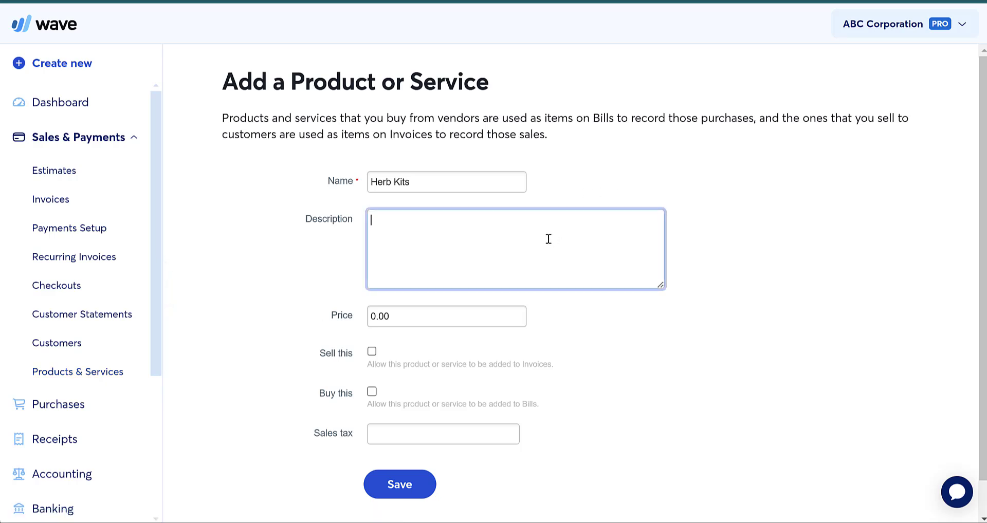
click(426, 311)
text(125)
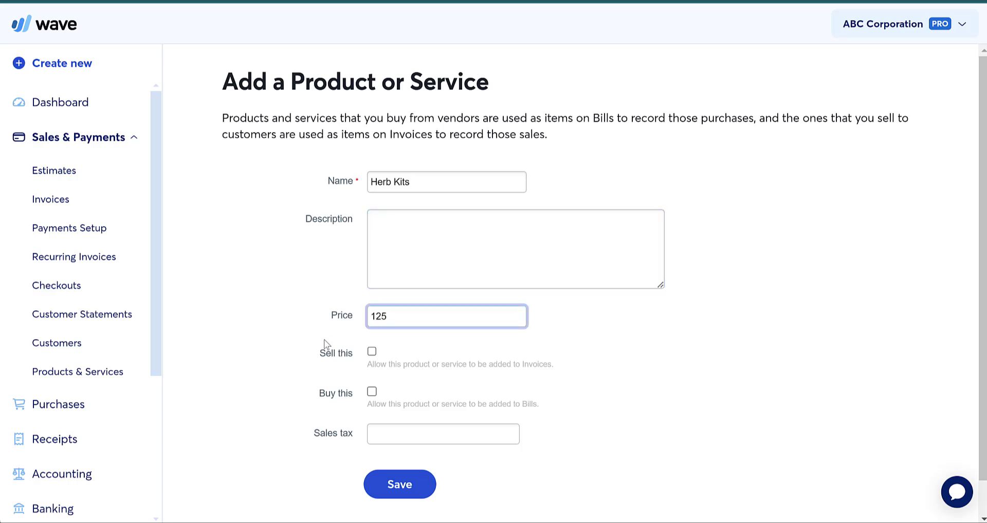
click(616, 356)
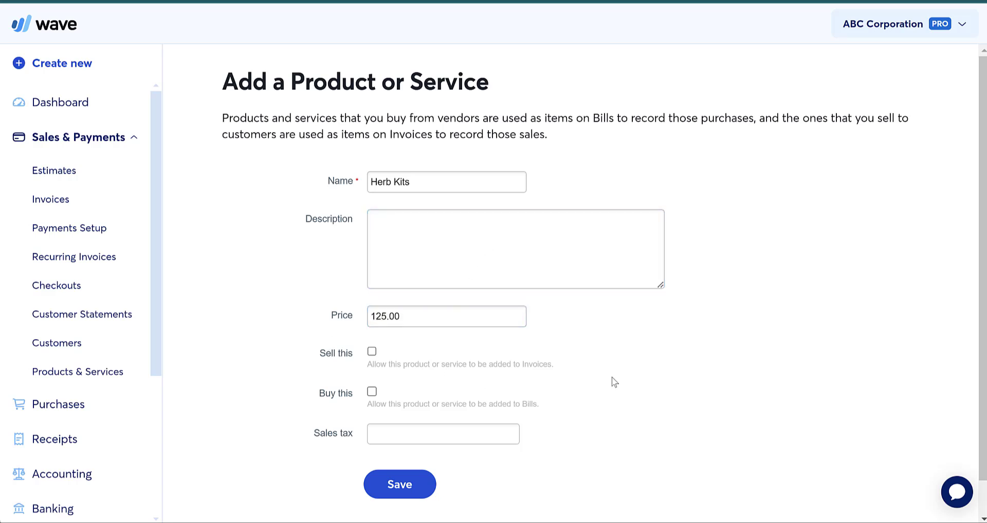
Mark Herb Kits as both sold and bought, and assign Sales as its income account
click(372, 352)
scroll(442, 349, down, 1)
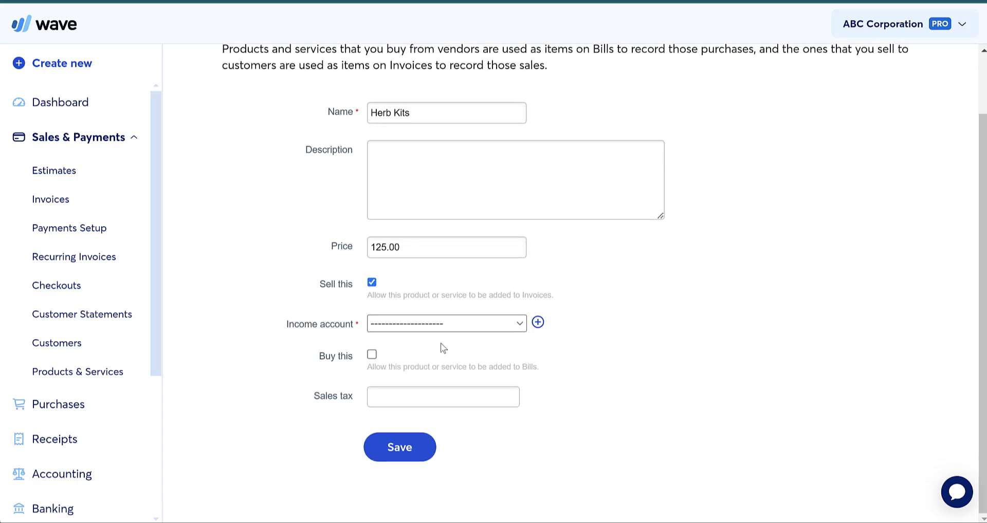
click(378, 355)
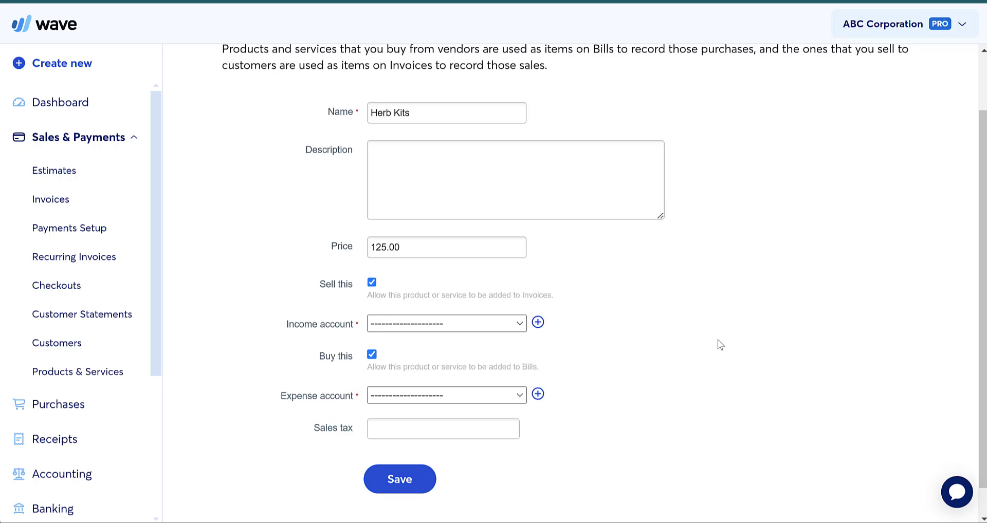
click(470, 324)
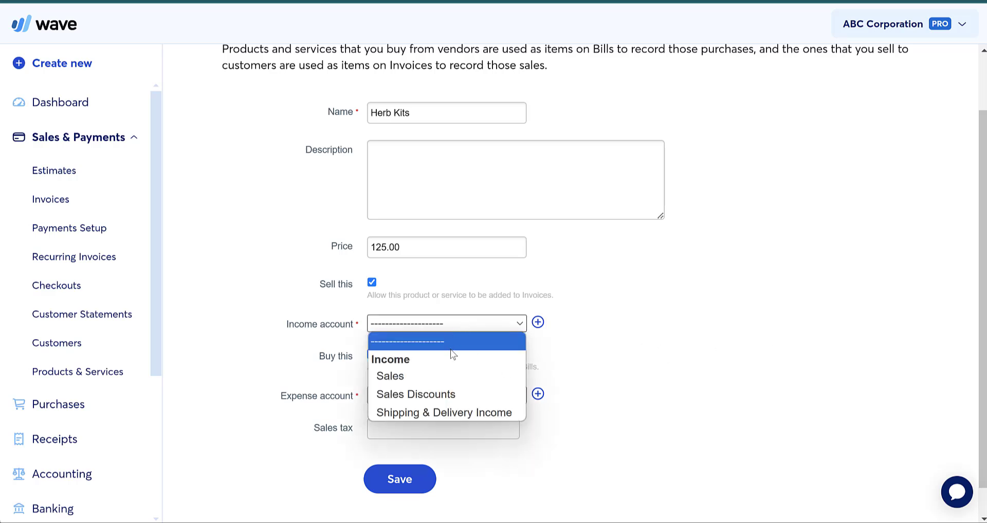
click(442, 376)
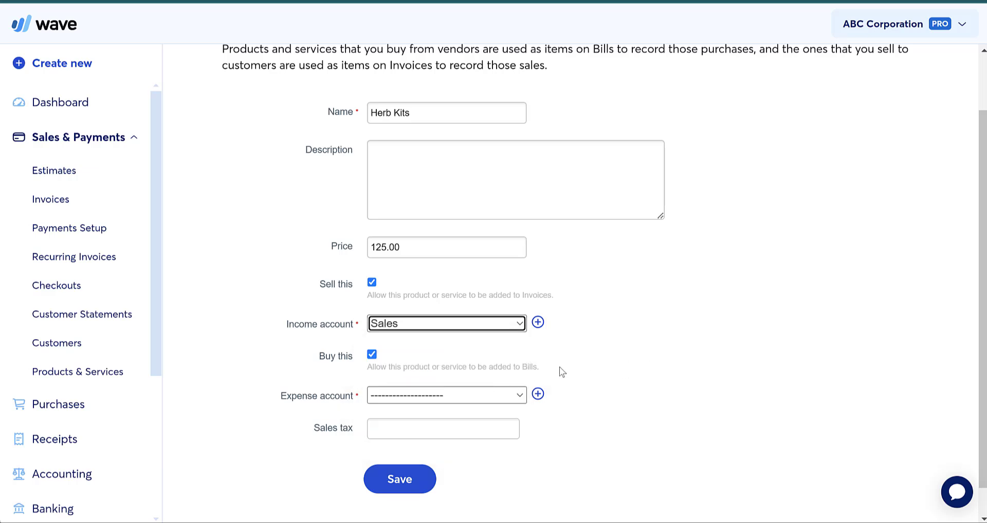
Assign Purchases – Resale Items as the Herb Kits expense account and save the product
scroll(514, 364, down, 1)
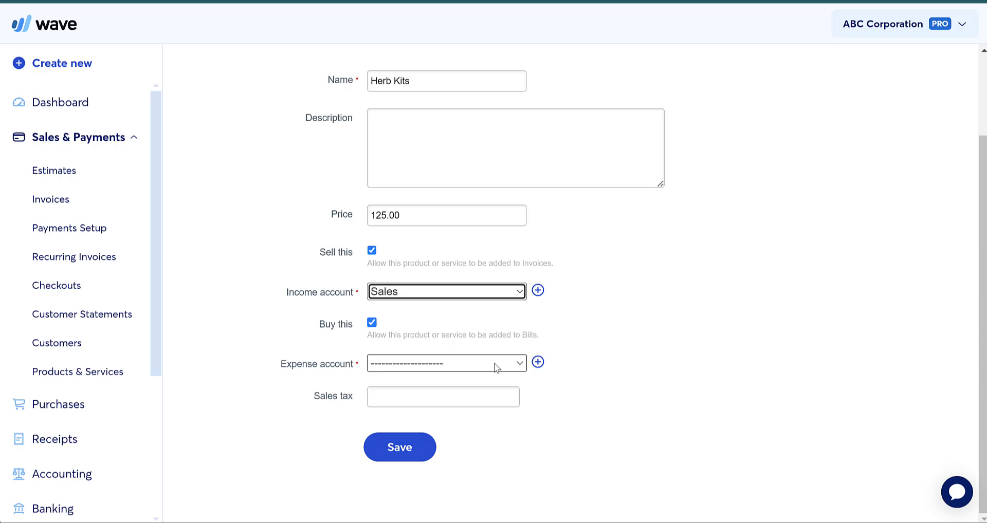
click(495, 363)
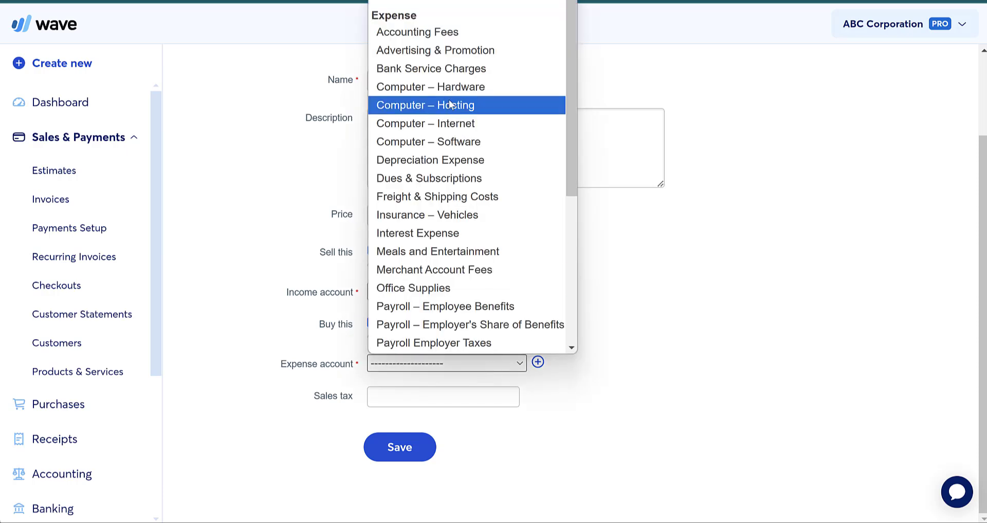
scroll(462, 72, down, 5)
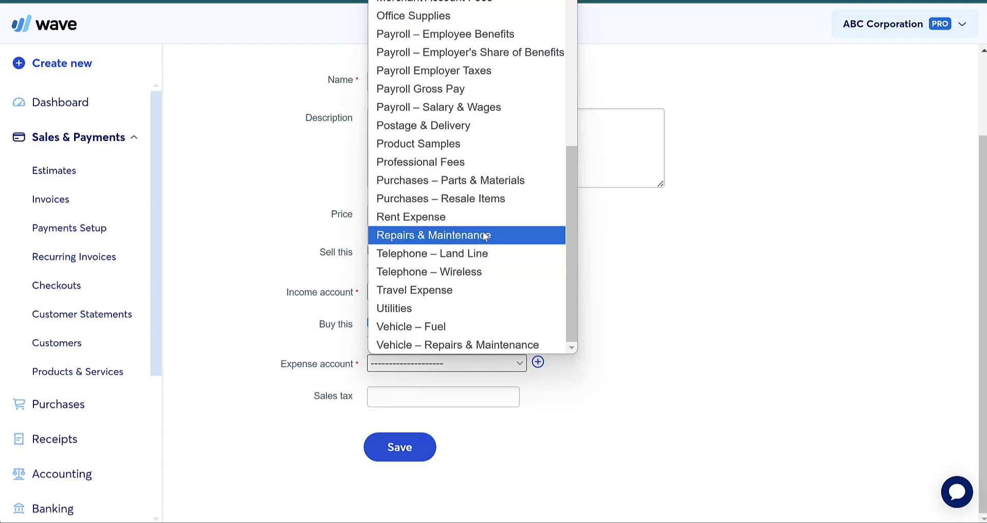
scroll(485, 236, up, 5)
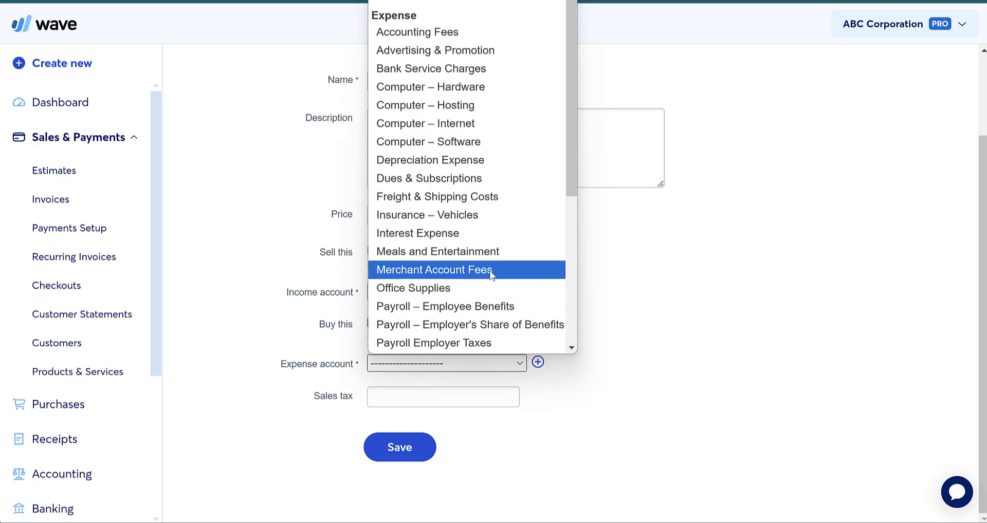
scroll(491, 267, down, 3)
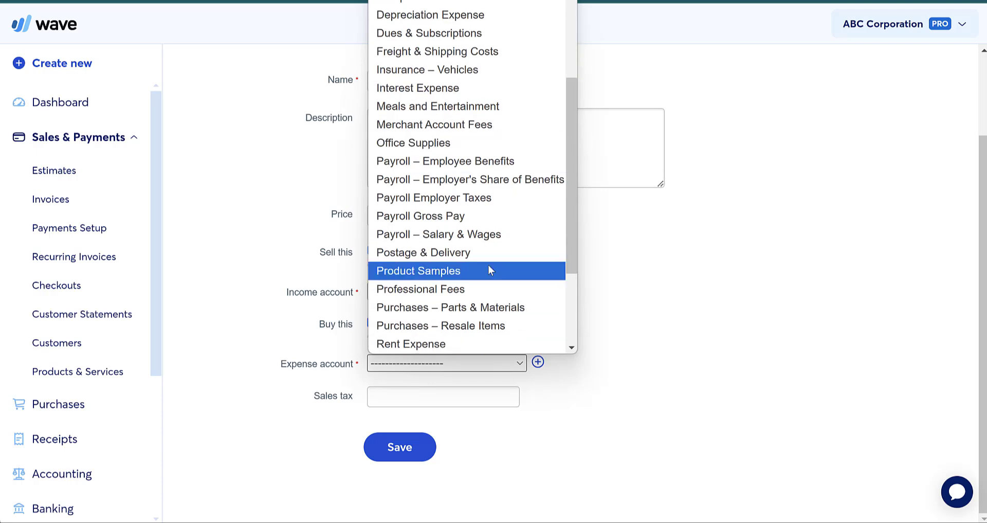
click(483, 331)
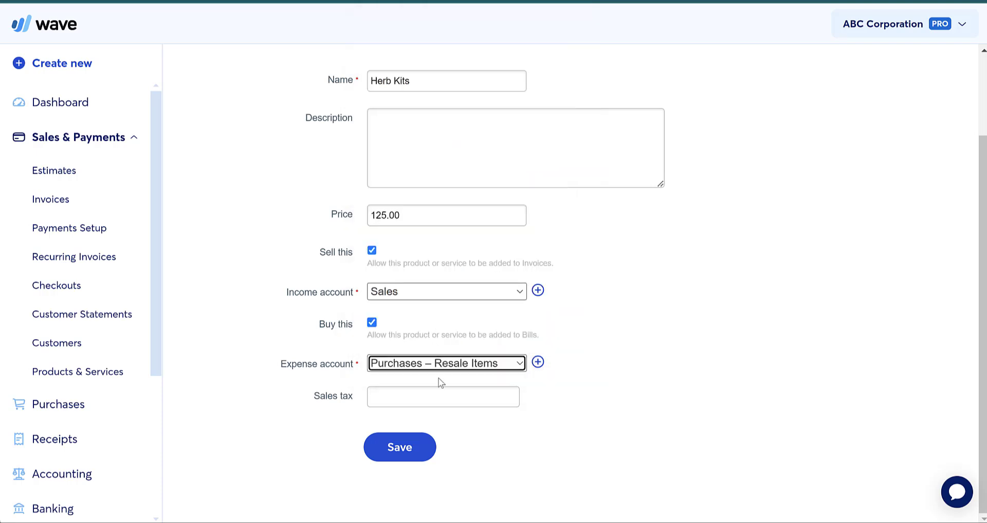
click(411, 447)
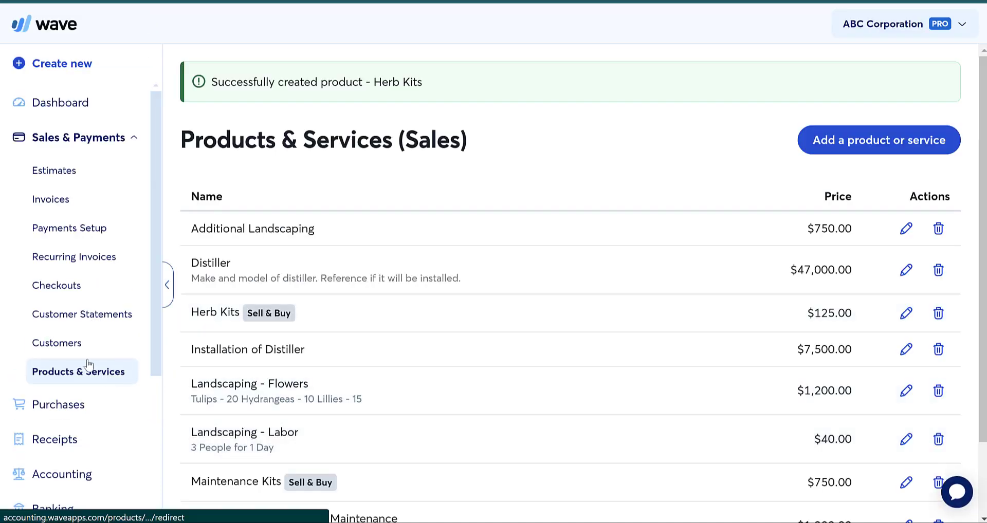
Create a new bill under Purchases and choose Maintenance Plus as its vendor
click(73, 409)
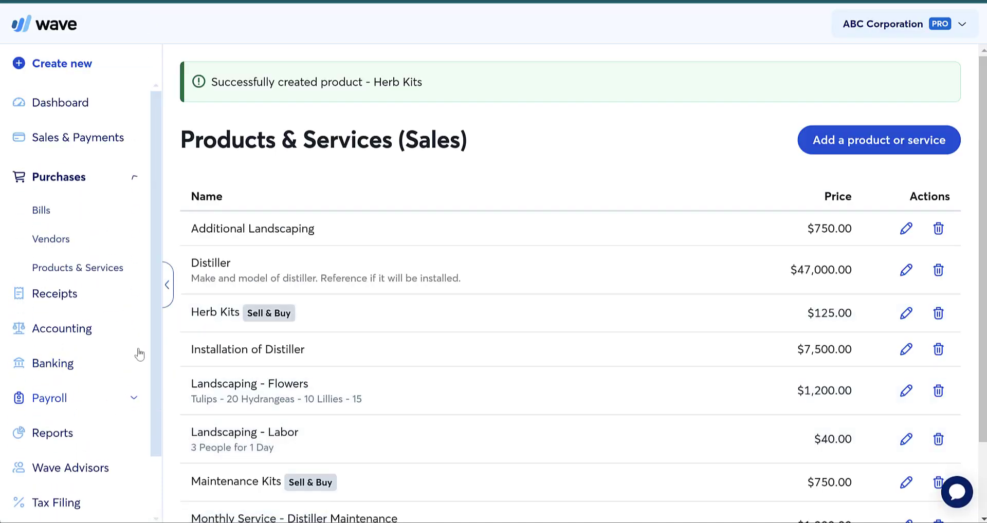
click(52, 213)
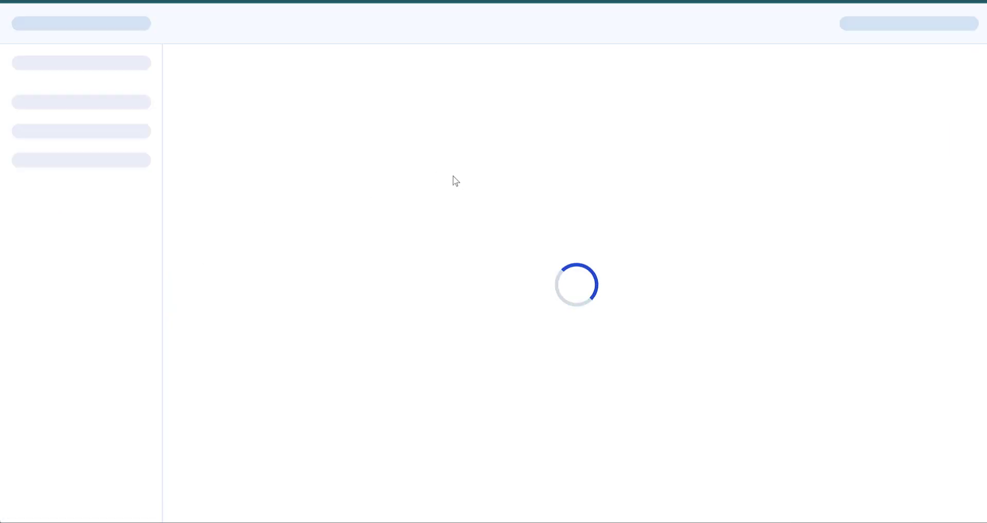
click(941, 80)
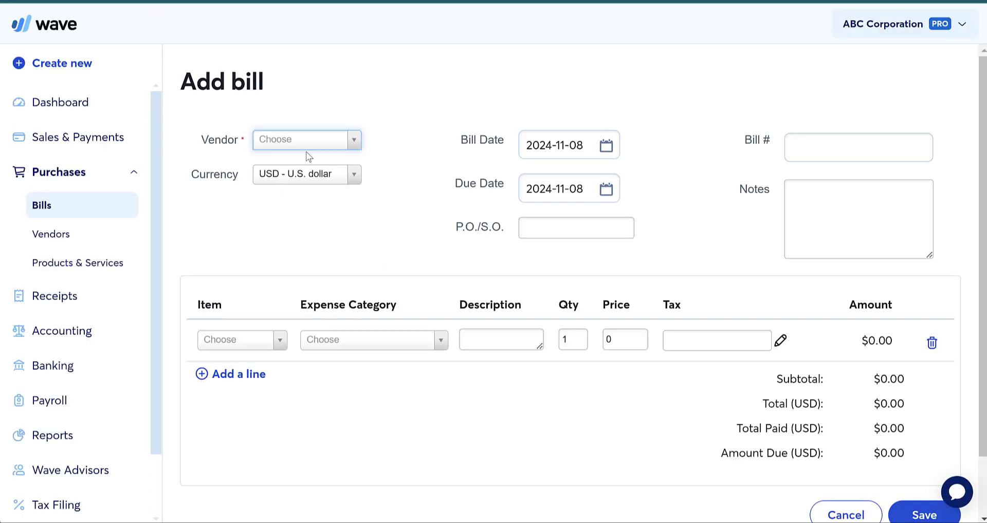
click(357, 140)
click(317, 185)
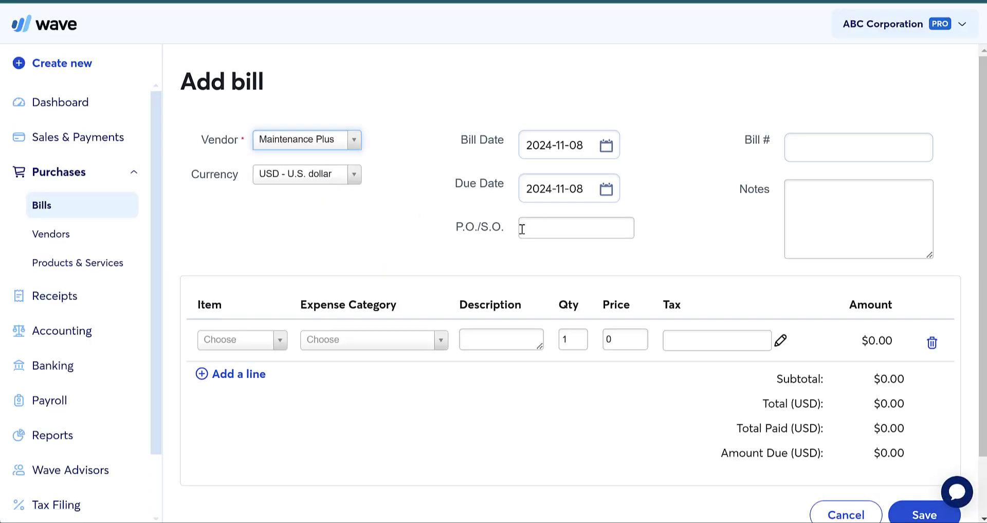
Add Herb Kits as the bill's item with a price of 50 and a quantity of 10, and save the bill
click(247, 351)
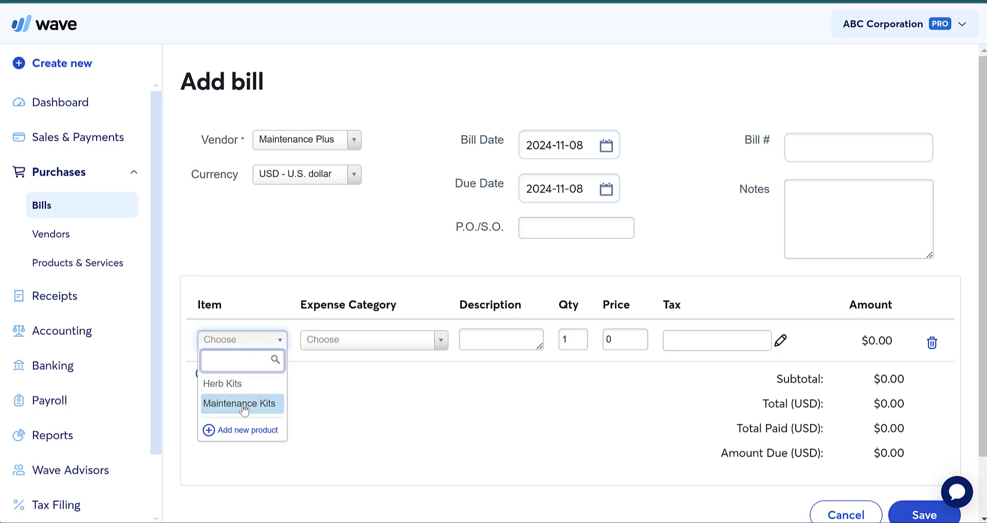
click(231, 383)
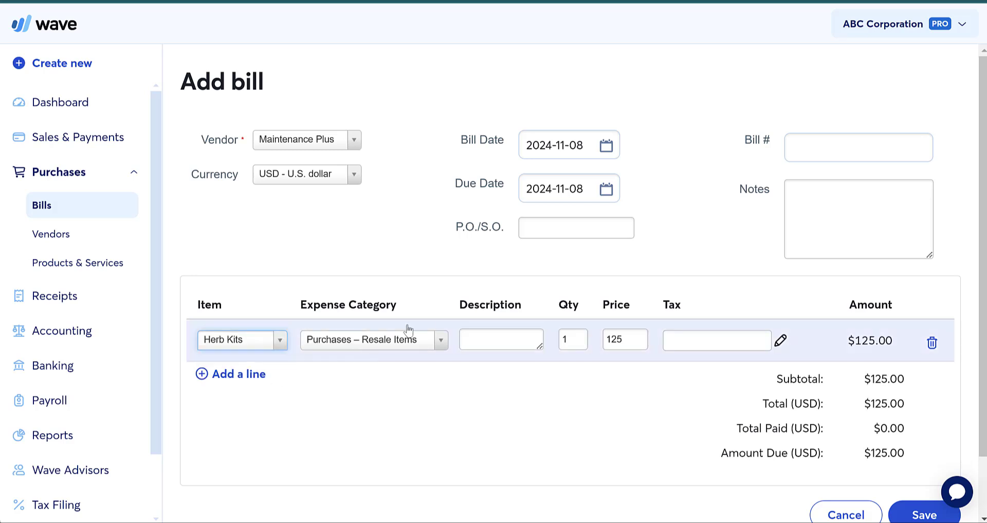
click(627, 340)
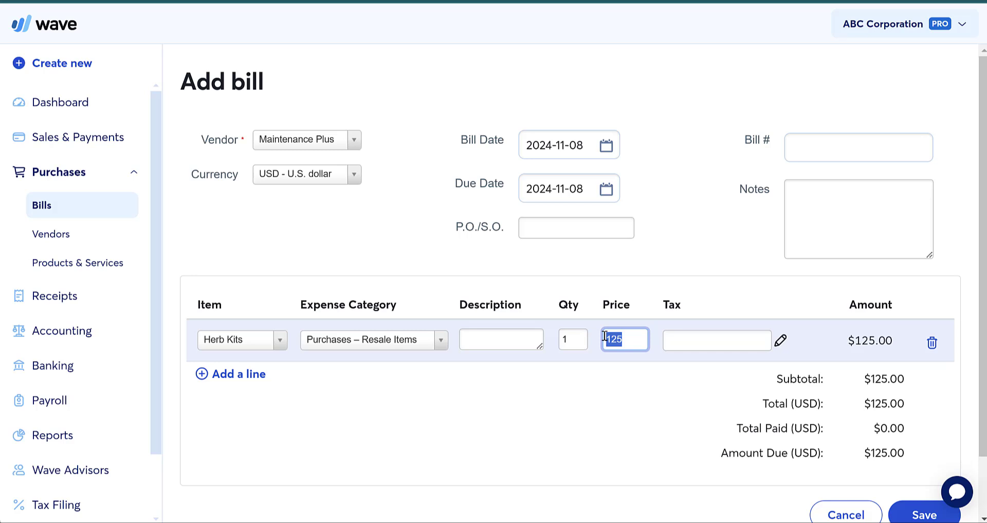
text(50)
double_click(562, 344)
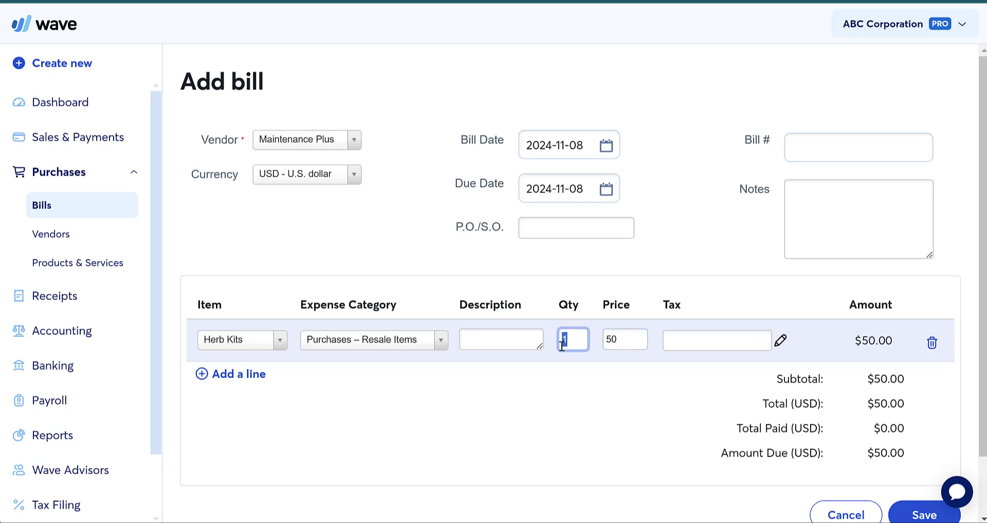
text(10)
click(612, 407)
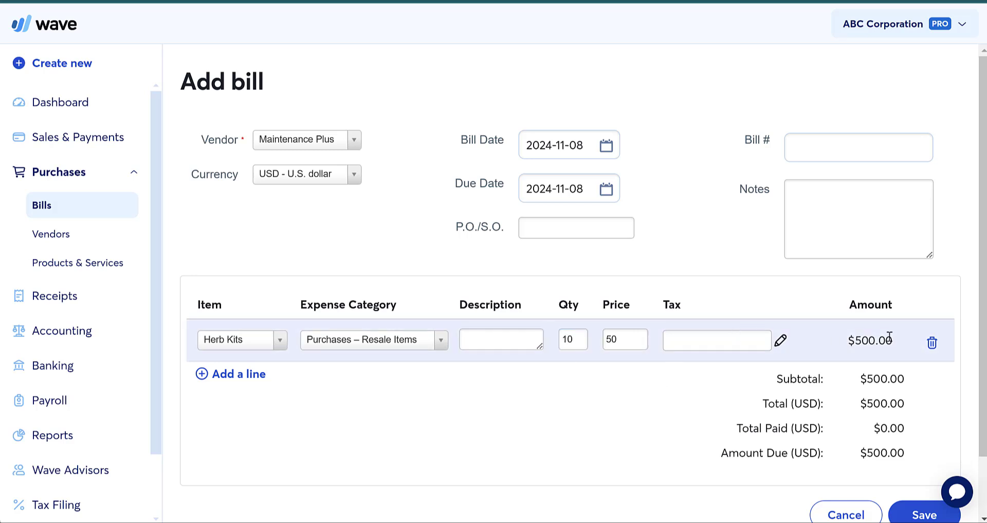
scroll(736, 416, down, 2)
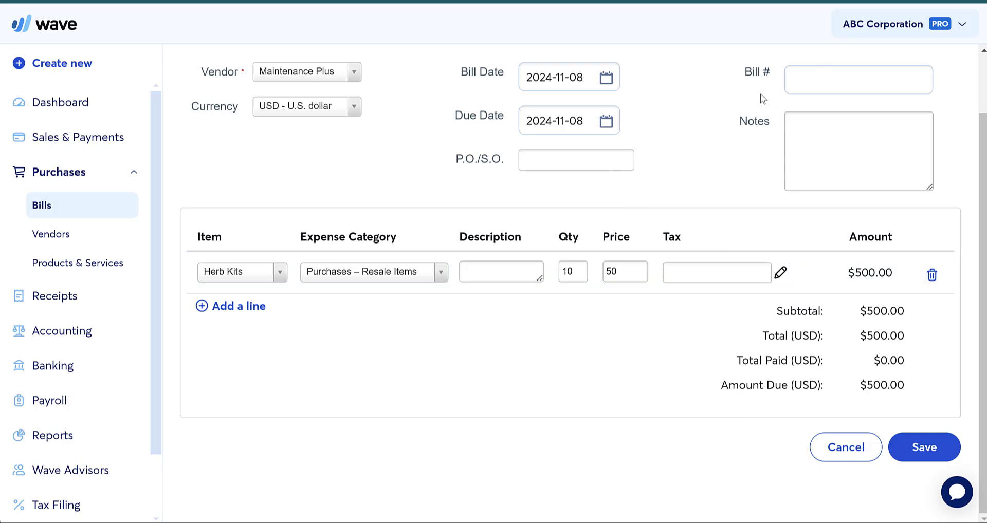
click(939, 450)
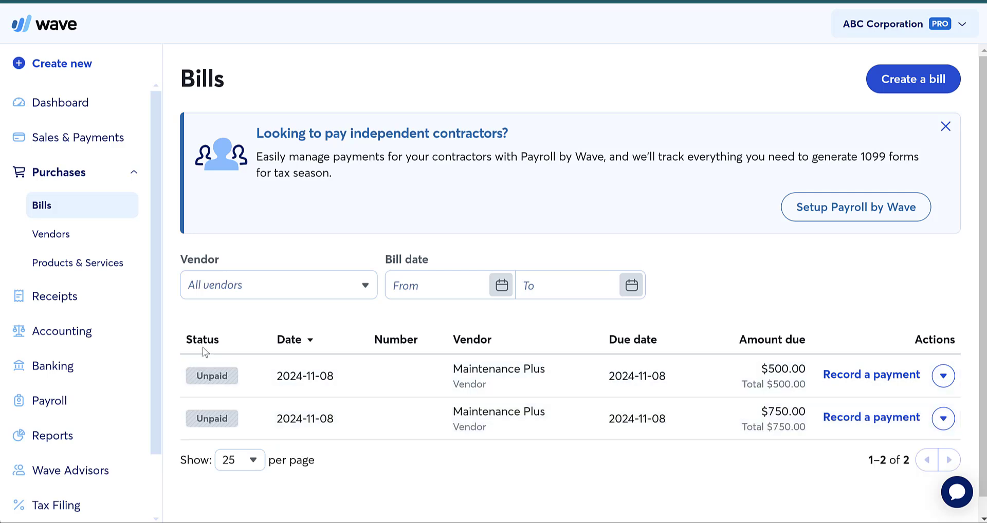
Update the 2024 Profit & Loss report and examine the Purchases – Resale Items amount under Cost of Goods Sold
mouse_move(157, 352)
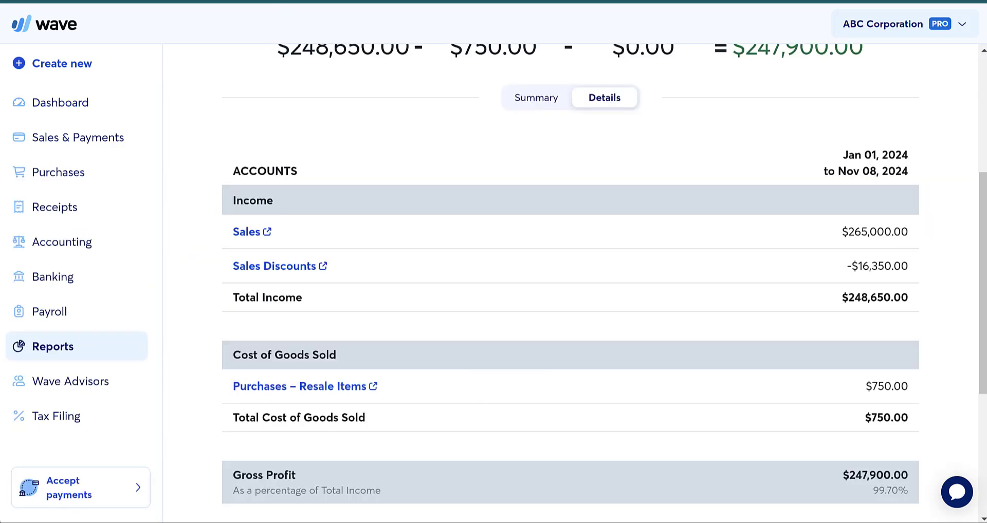
scroll(451, 244, up, 3)
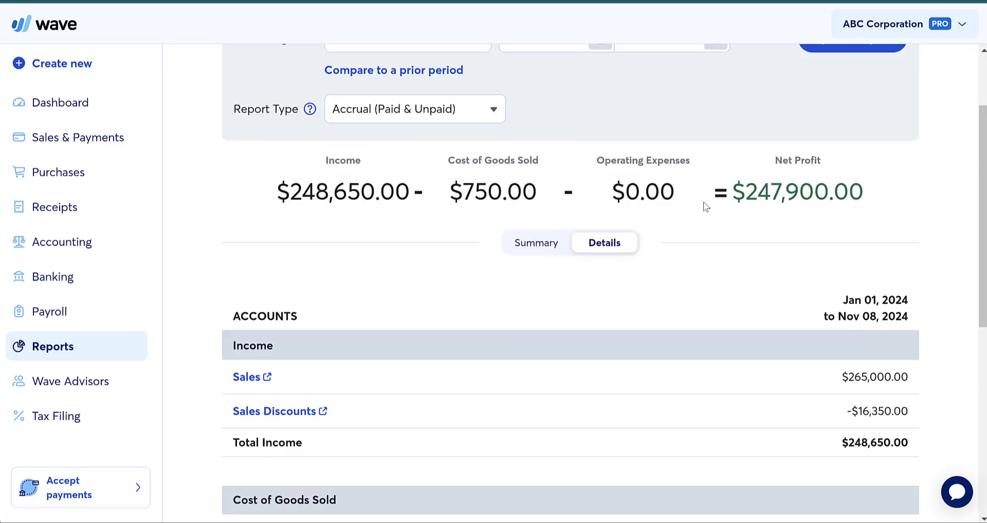
scroll(705, 205, up, 2)
click(864, 150)
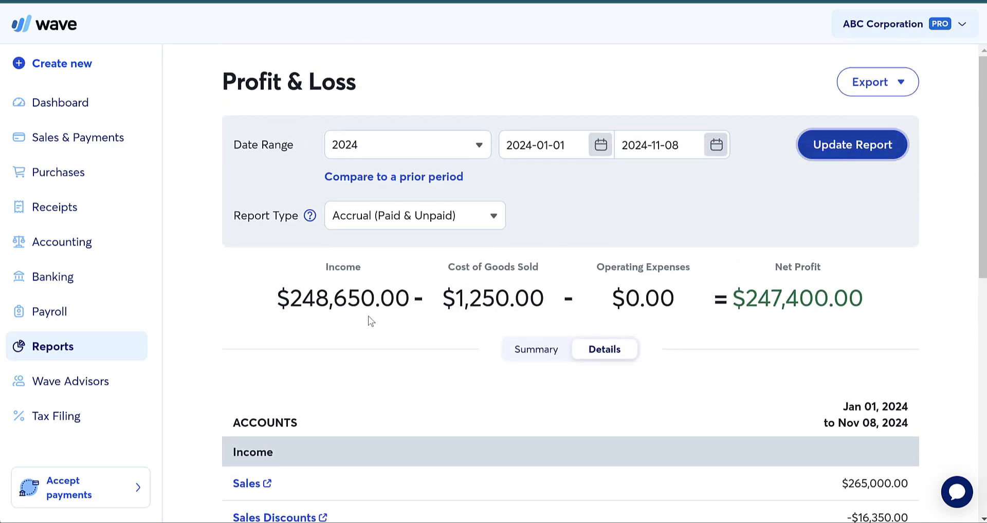
scroll(486, 291, down, 5)
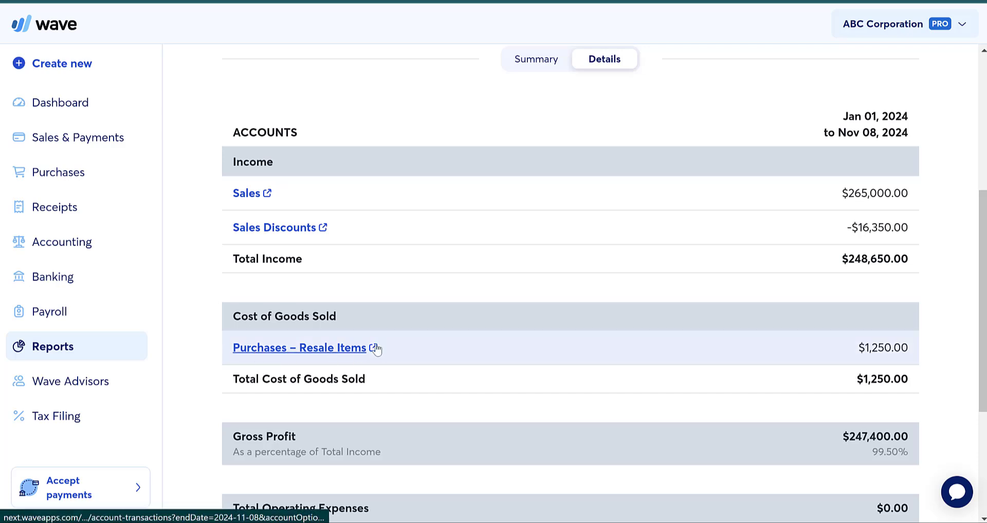
Review the Profit & Loss report and open the account transactions behind Purchases – Resale Items
scroll(410, 328, up, 5)
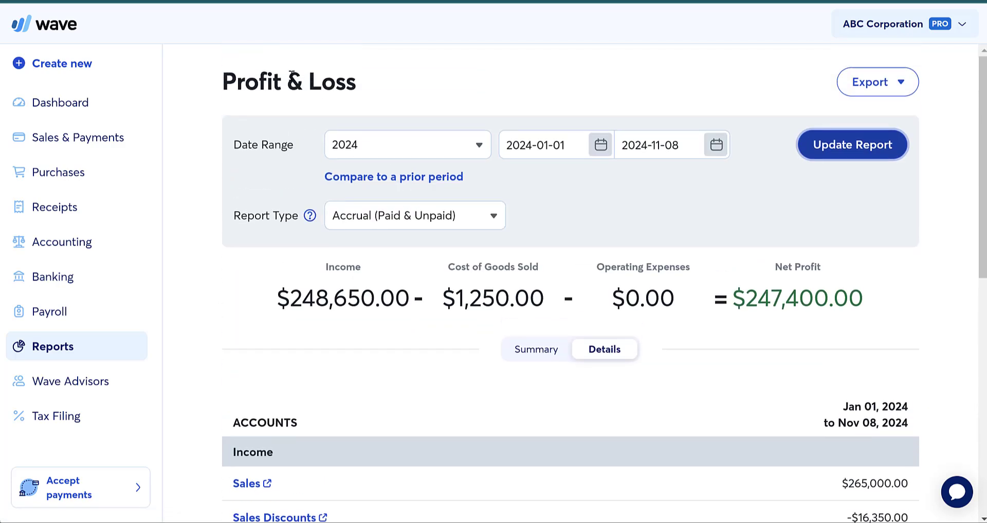
scroll(461, 356, down, 4)
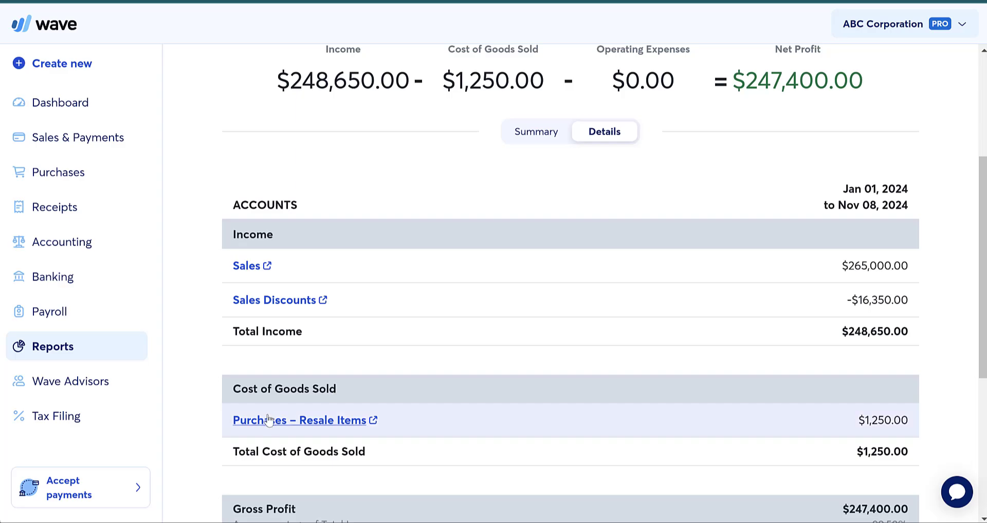
click(271, 422)
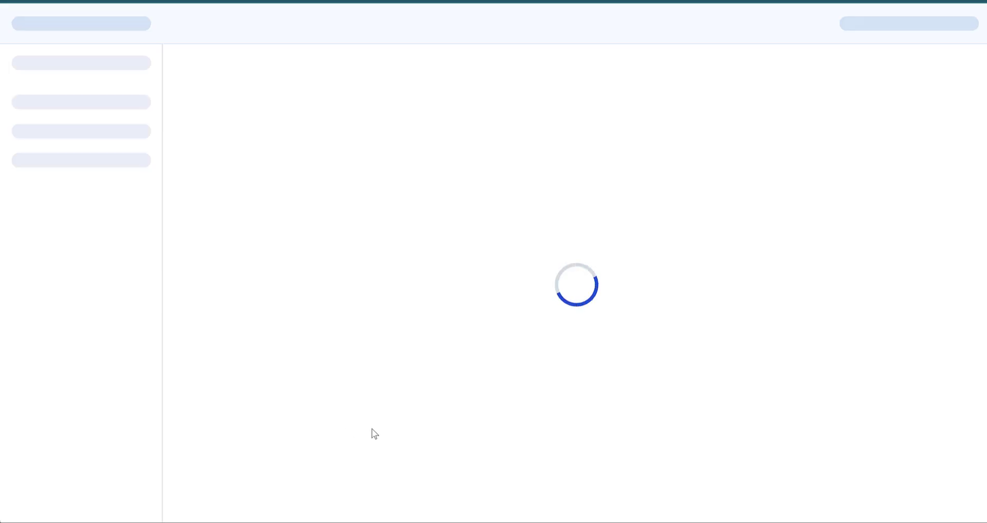
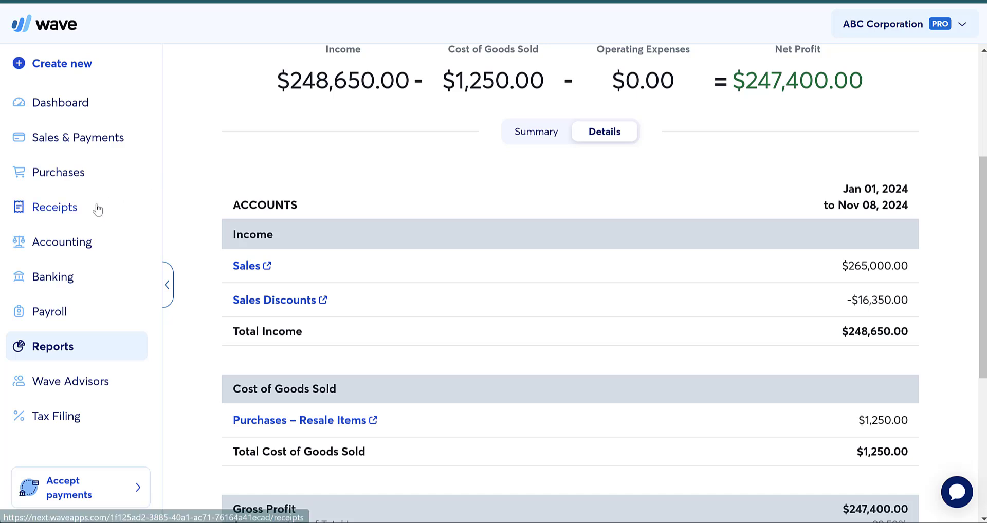
Fill in a new Chart of Accounts entry of type Inventory named Inventory, and discard it without saving
click(139, 175)
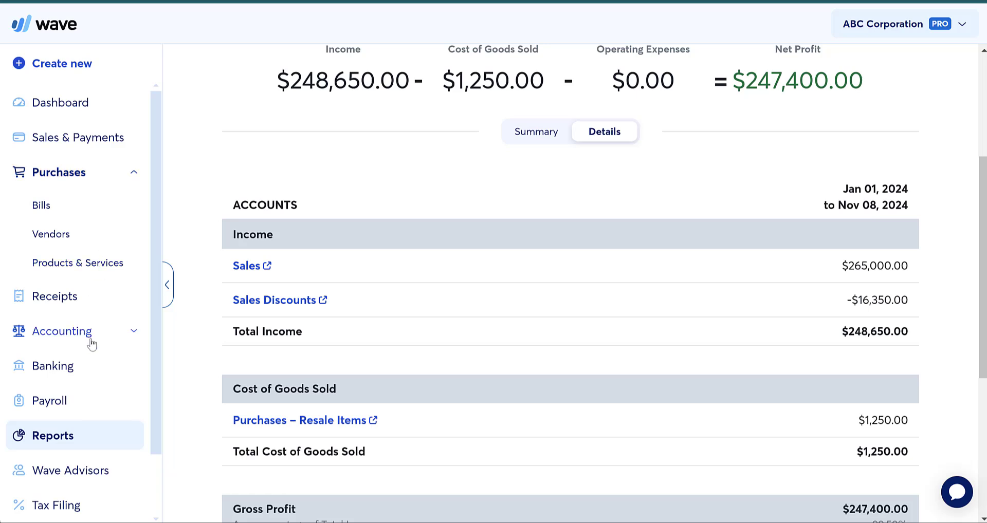
click(139, 332)
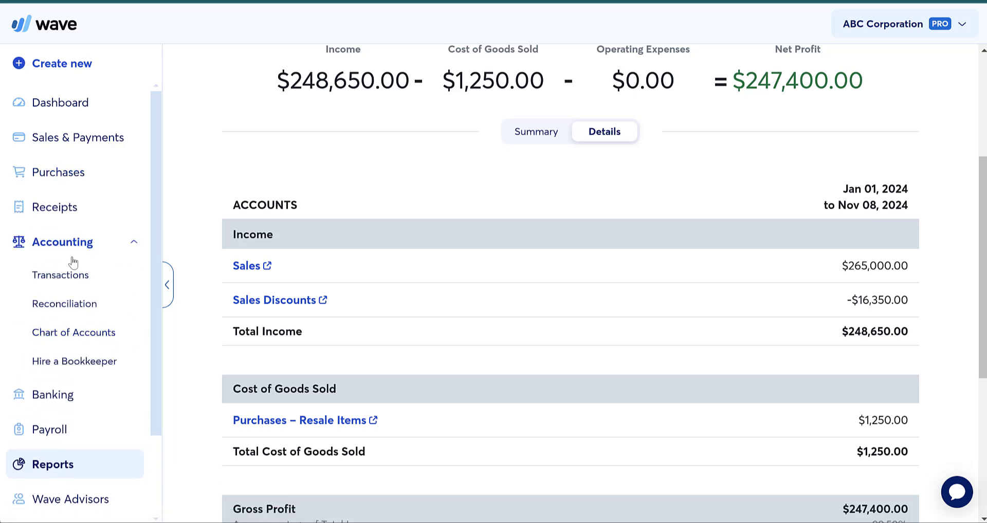
click(72, 333)
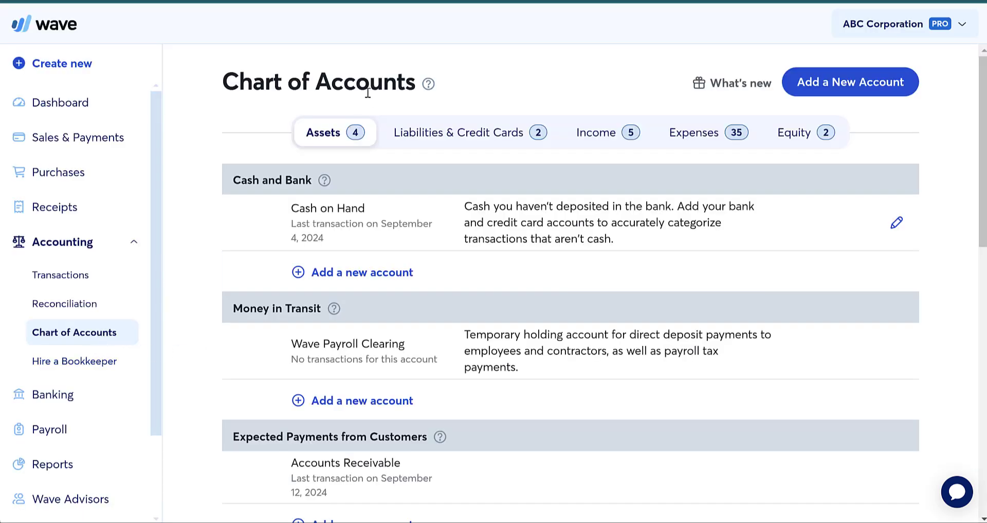
click(881, 82)
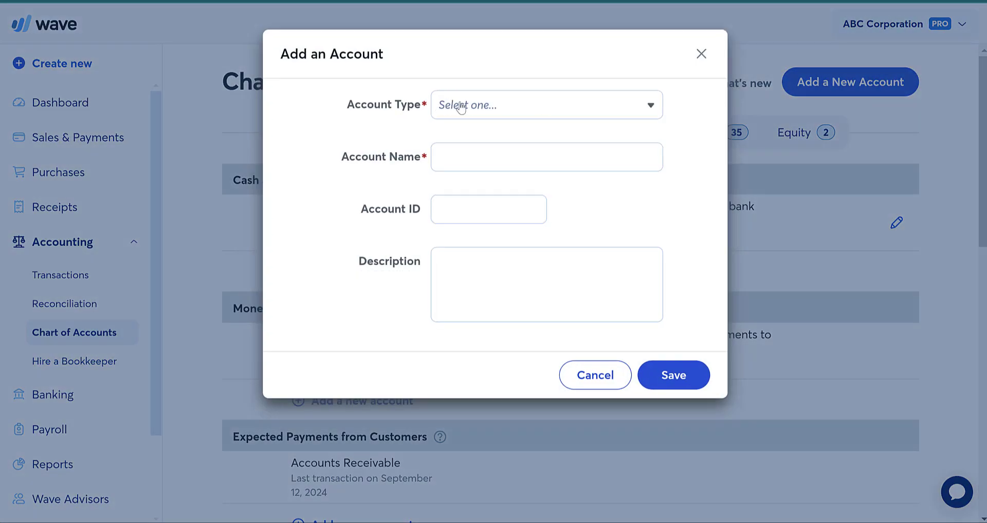
click(498, 105)
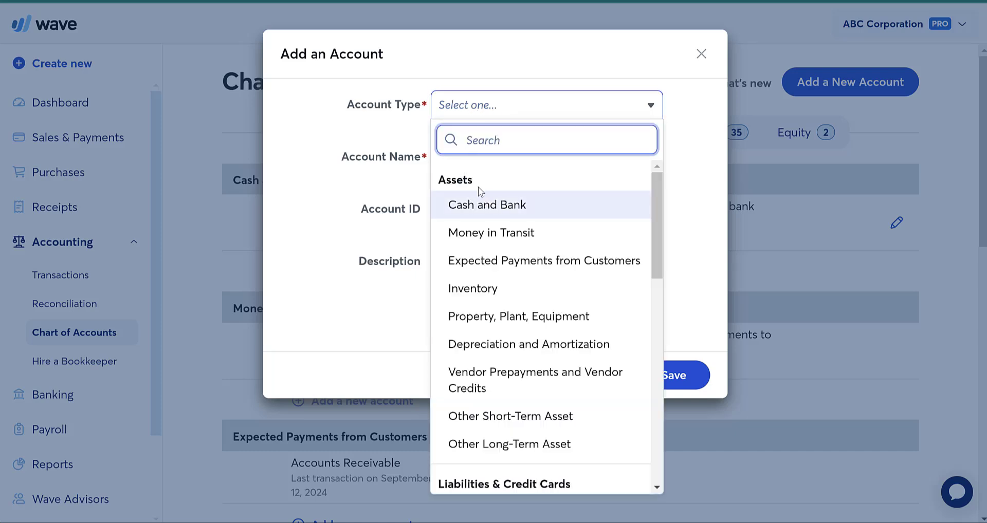
click(520, 288)
click(485, 165)
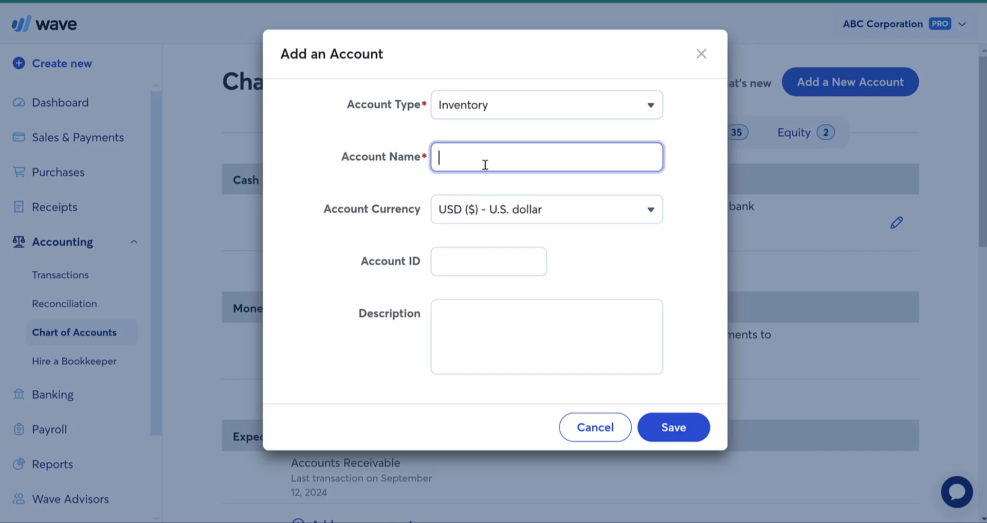
text(Inventory)
click(597, 428)
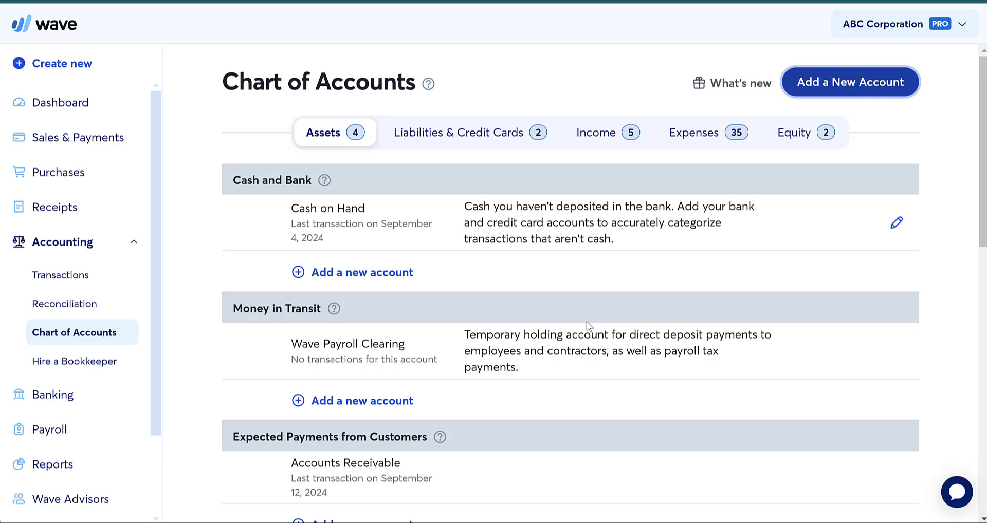
Create a new bill under Purchases with Maintenance Plus as its vendor
click(132, 175)
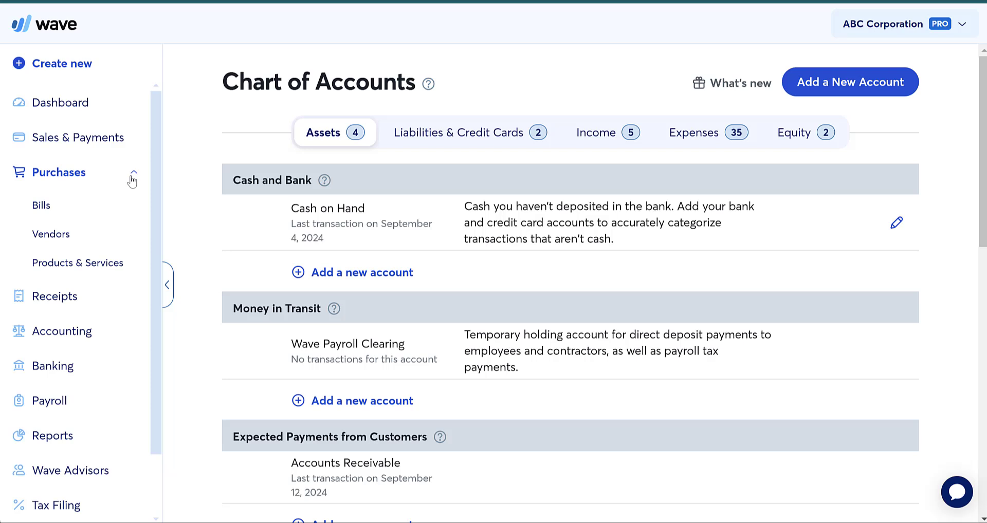
click(40, 206)
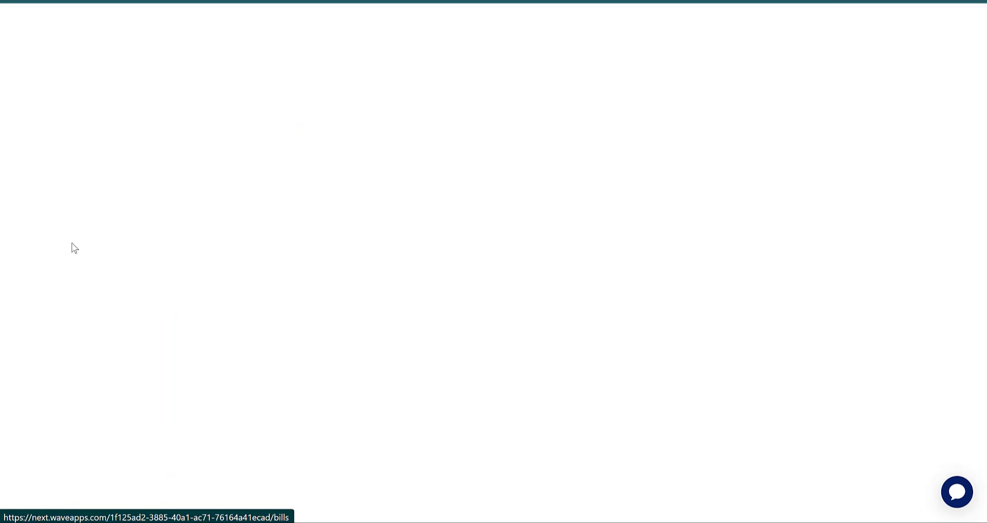
click(916, 96)
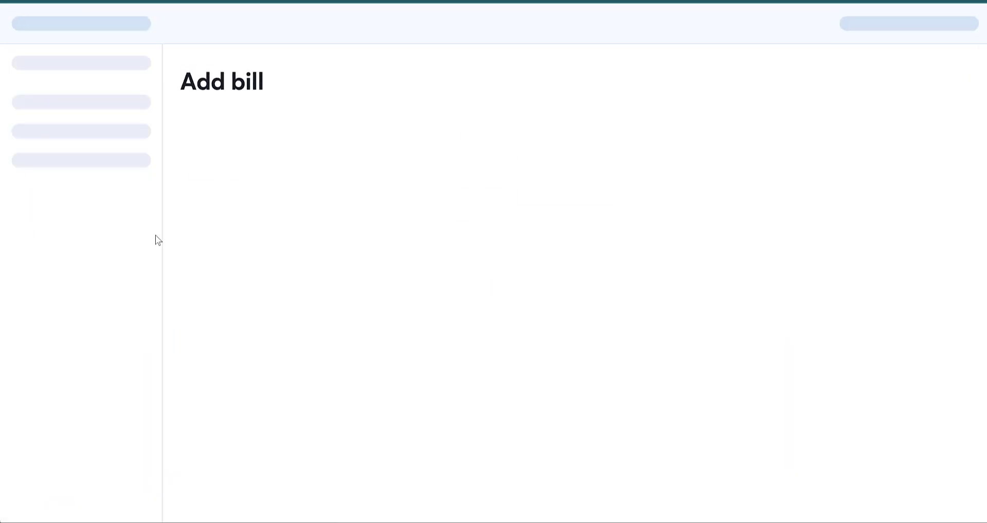
click(348, 144)
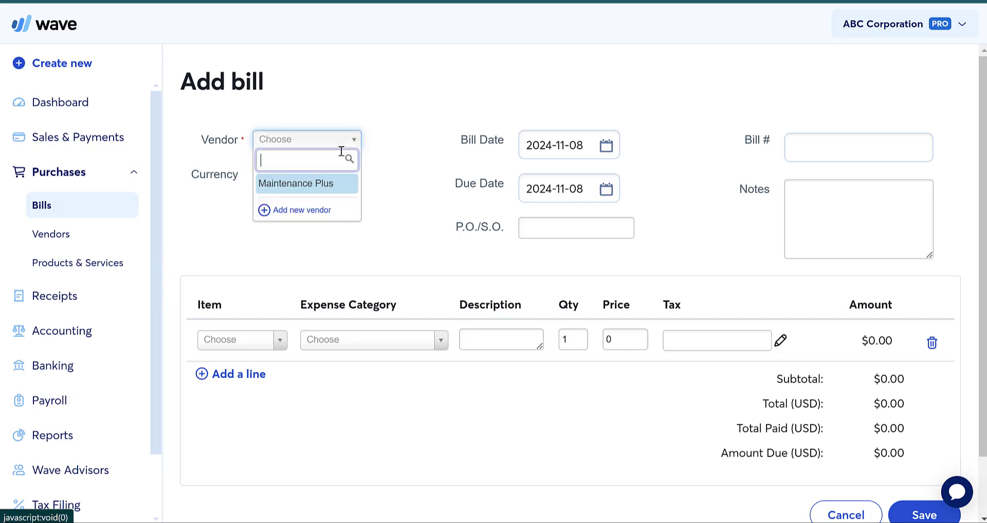
click(308, 186)
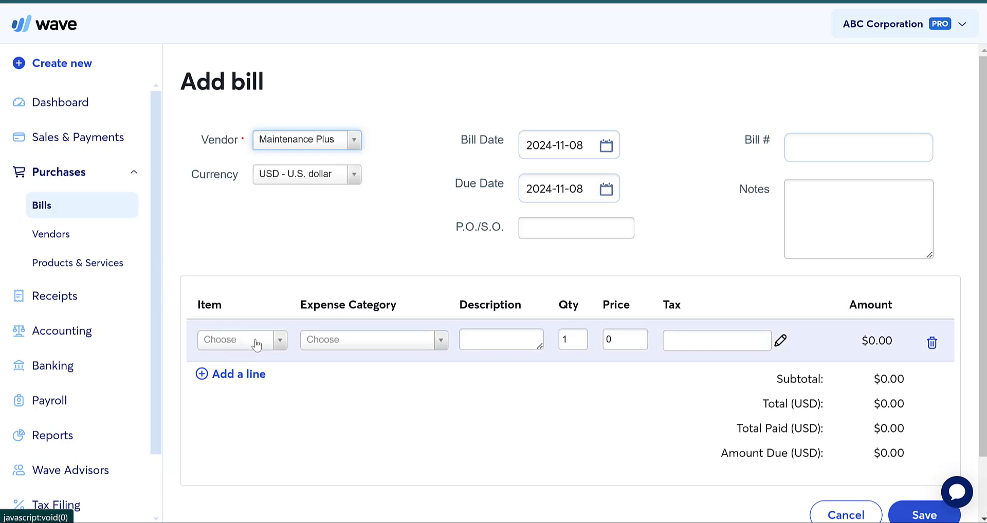
Set the bill line's expense category to Inventory and its price to 500, without choosing an item
click(331, 343)
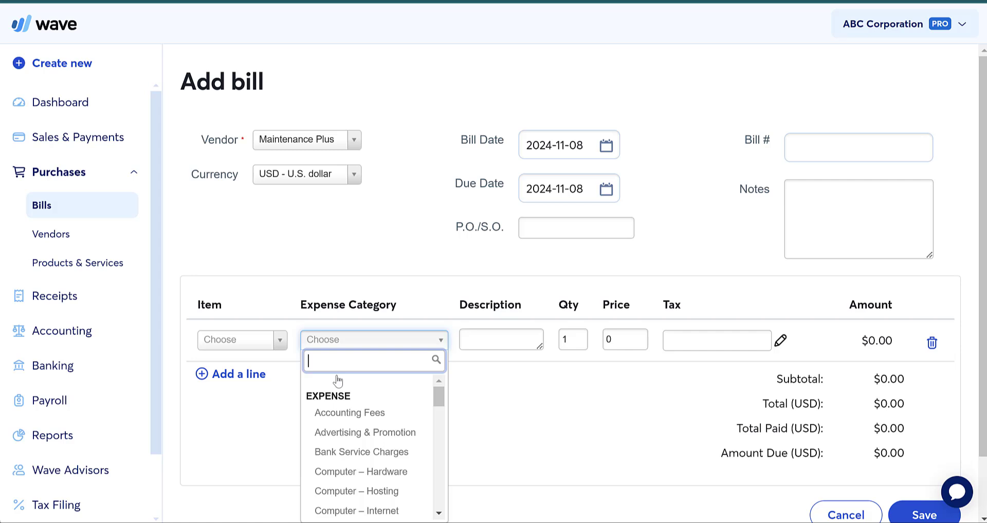
text(inven)
click(363, 412)
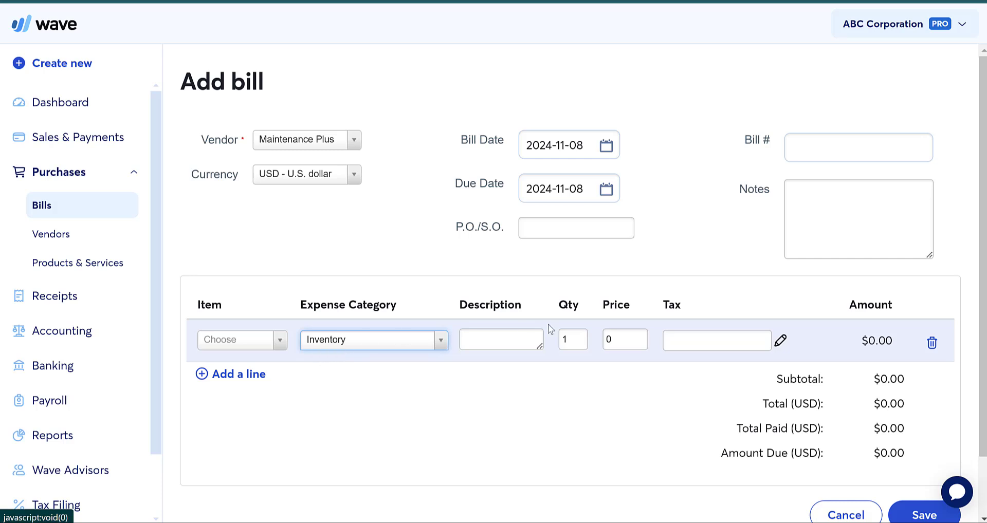
click(610, 338)
text(500)
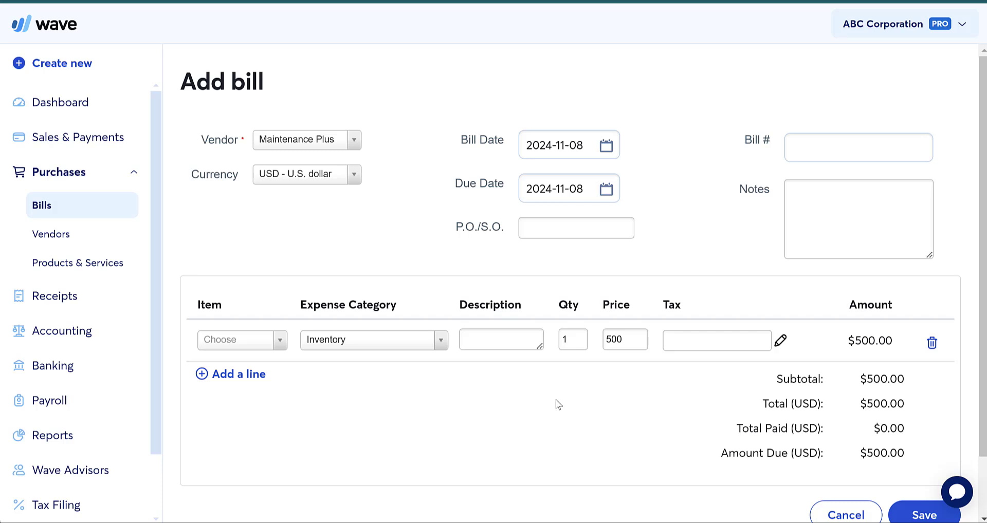
Describe the bill line as "Purchased 10 Herb Kits at $50 a piece" and save the bill
click(504, 341)
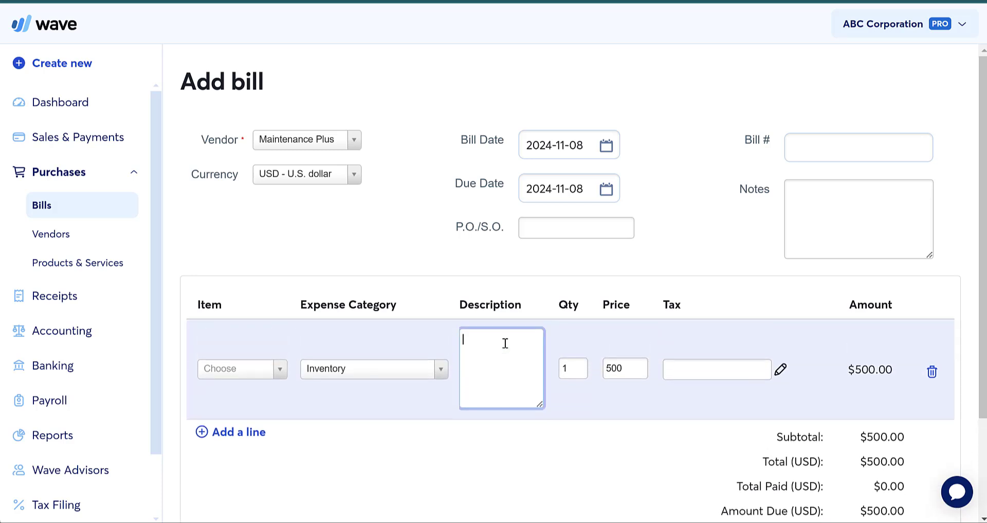
text(Purchased )
text(10 Herb)
text(Lin)
key(BackSpace)
key(BackSpace)
key(BackSpace)
key(BackSpace)
key(BackSpace)
key(BackSpace)
text(rb Kits at)
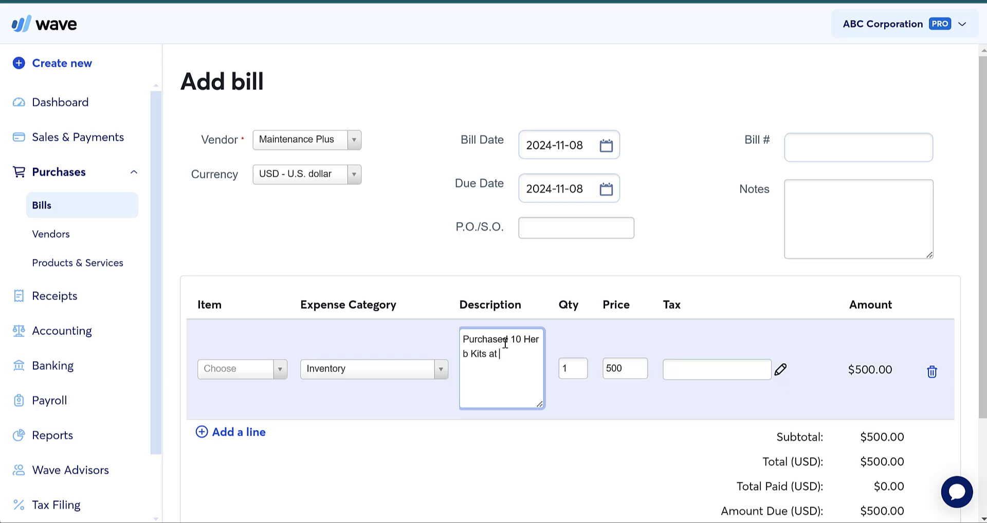
text( $50 a [)
key(BackSpace)
text(piece)
click(586, 460)
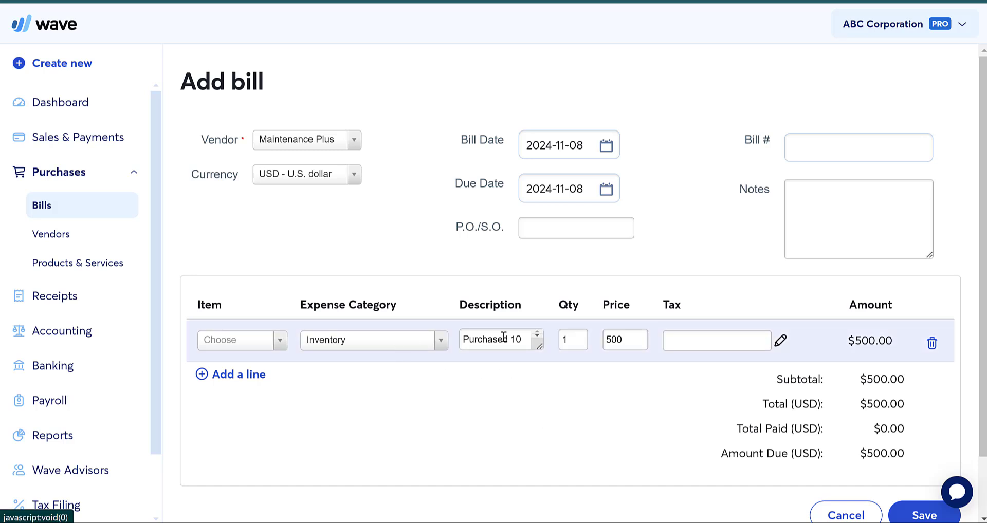
scroll(509, 337, down, 1)
click(906, 512)
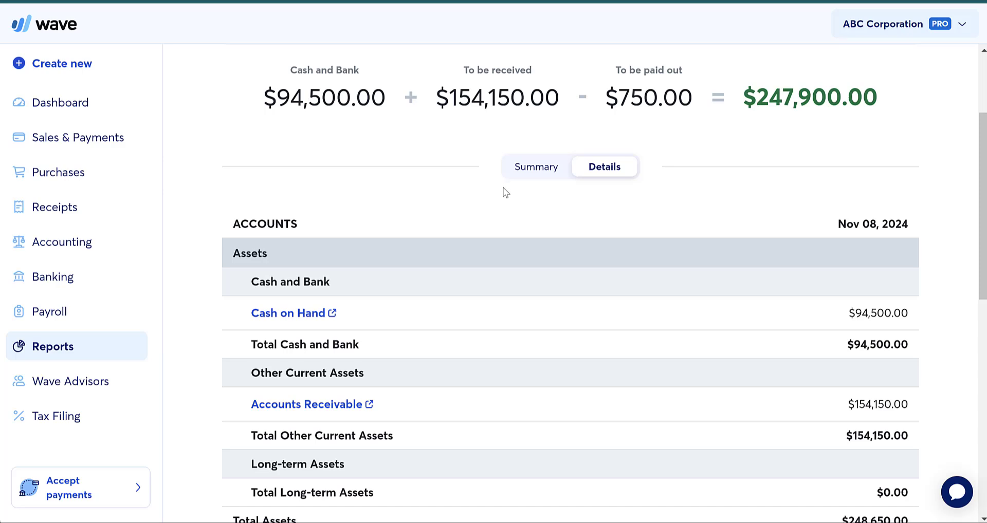
Update the 2024 Balance Sheet report and examine the Inventory amount under Other Current Assets
scroll(506, 192, up, 3)
scroll(641, 355, down, 3)
scroll(411, 311, down, 2)
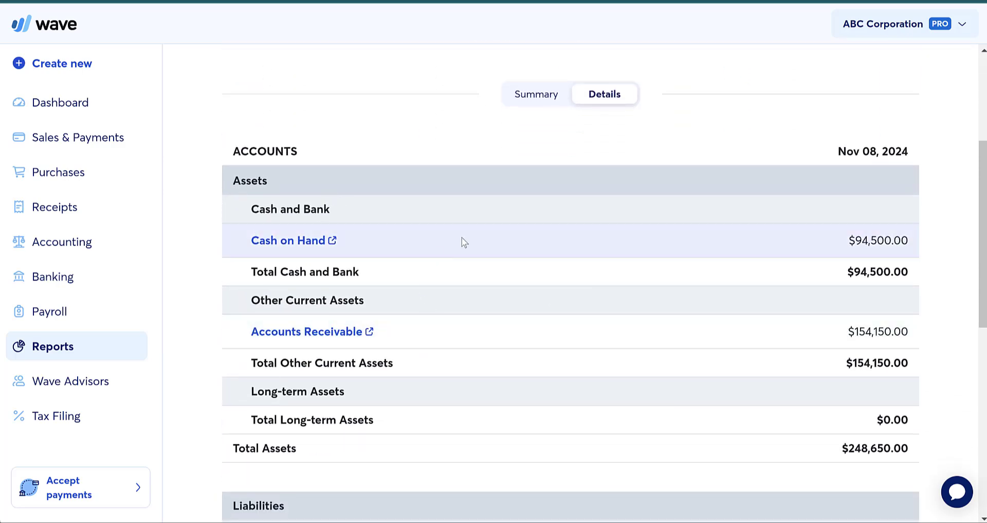
scroll(434, 246, up, 5)
click(849, 161)
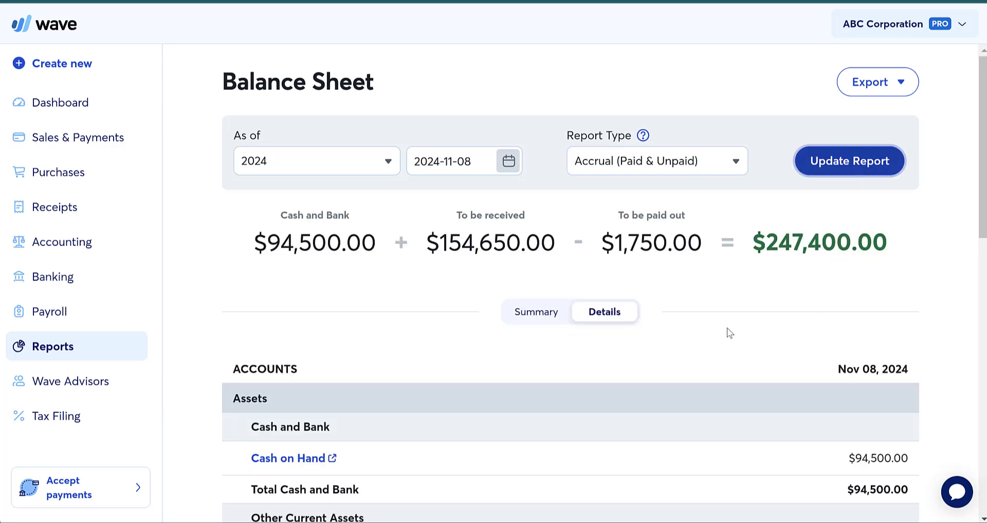
scroll(727, 332, down, 5)
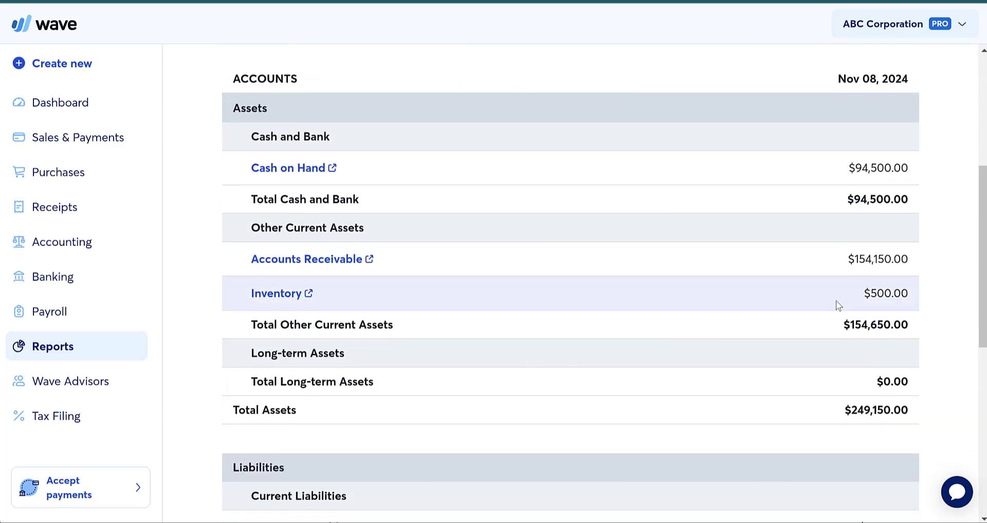
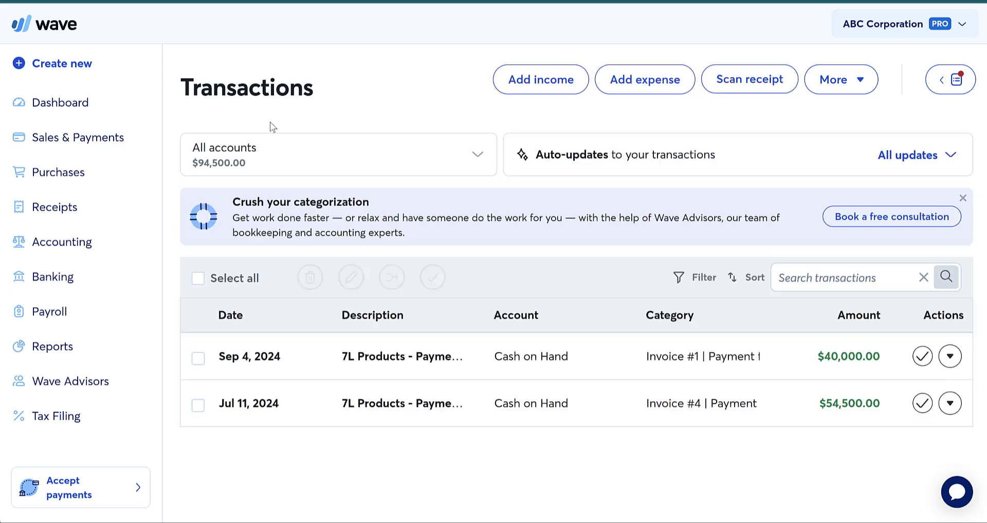
Add a journal entry from the Transactions page, described as "Recording COGS for November" and dated 2024-11-30
click(873, 77)
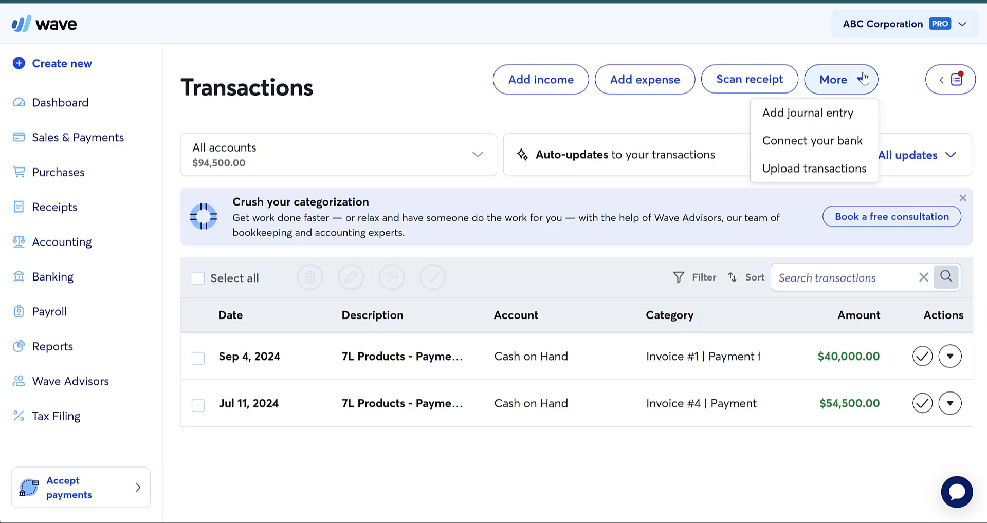
click(834, 116)
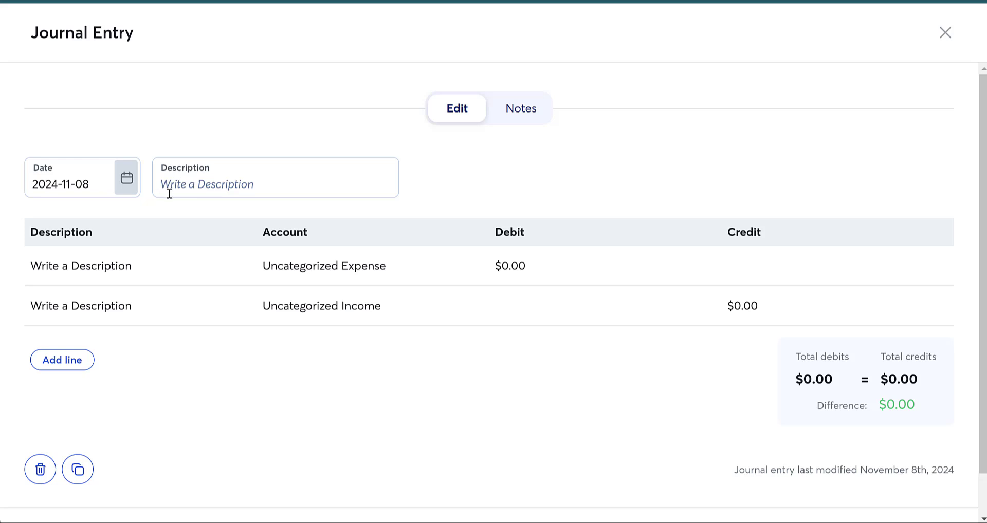
click(195, 185)
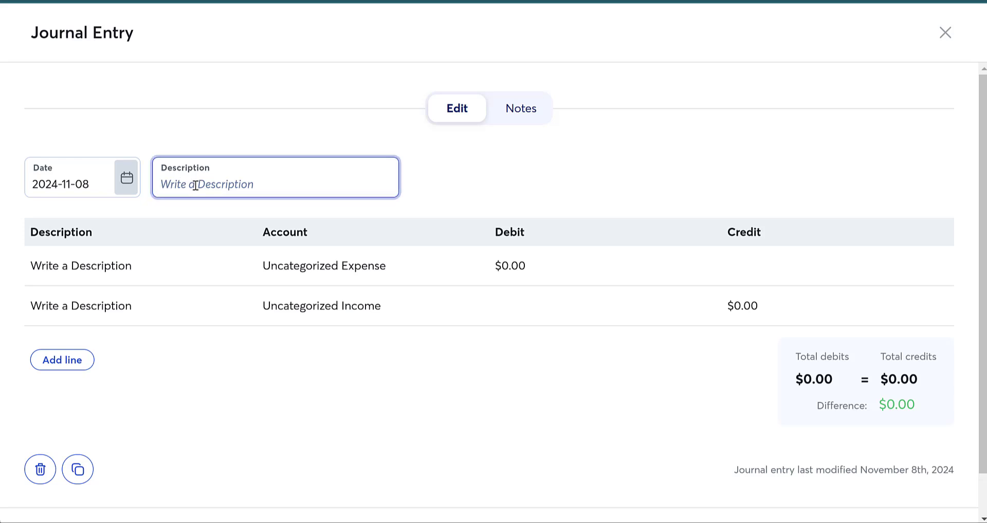
text(Recording C)
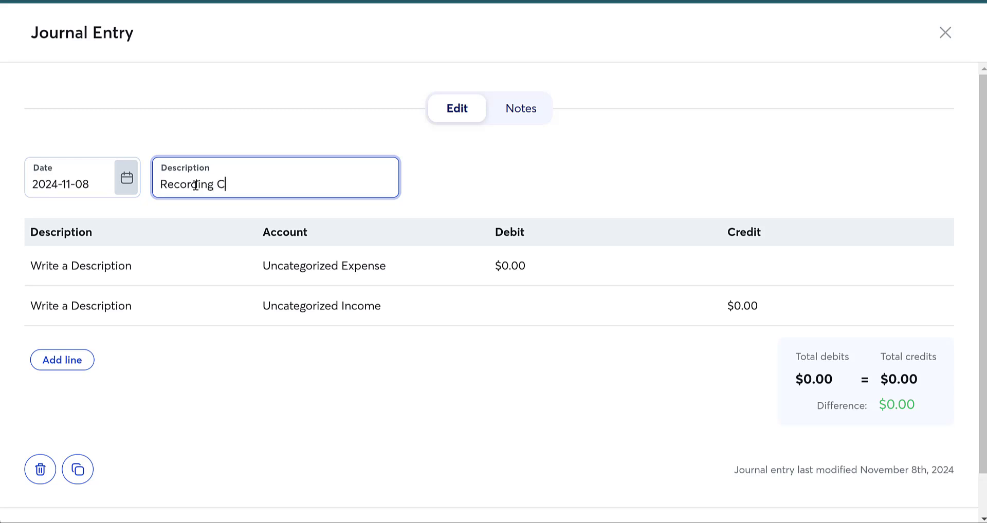
text(OGS for November)
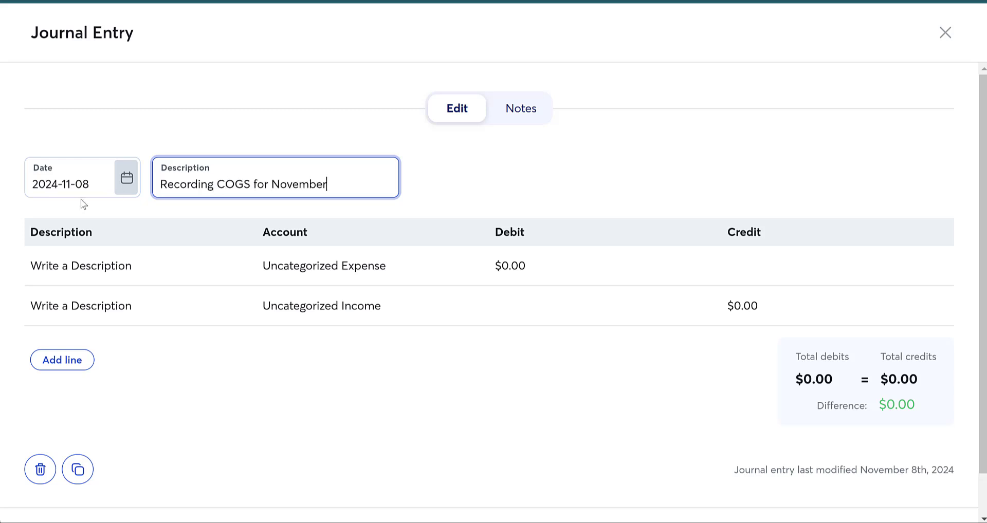
click(128, 181)
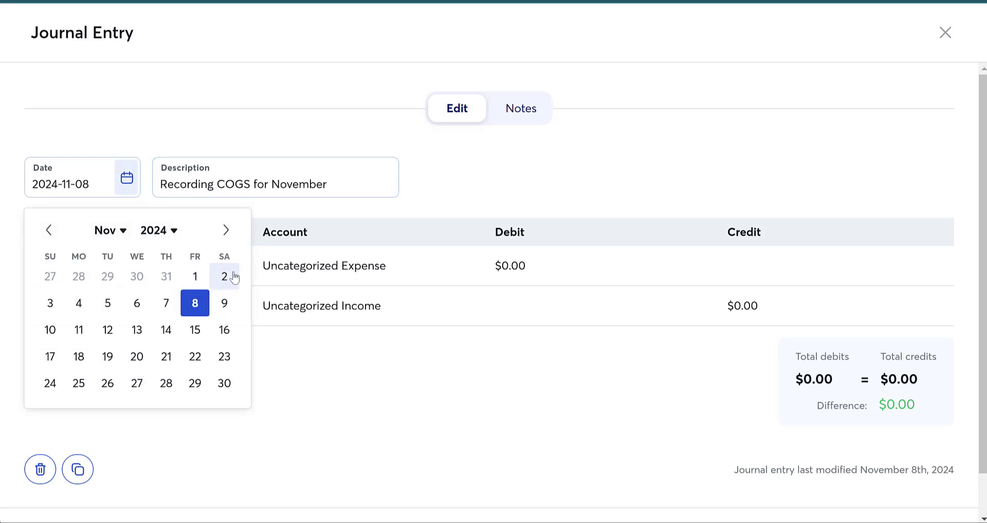
click(226, 384)
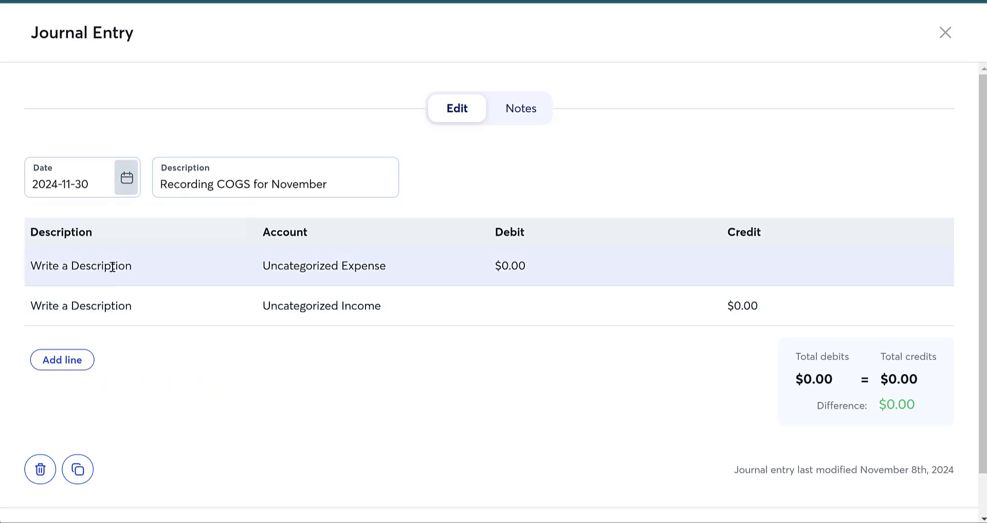
Set the journal entry's first line to the Purchases – Resale Items account with a debit of 150
click(265, 261)
click(417, 271)
click(417, 271)
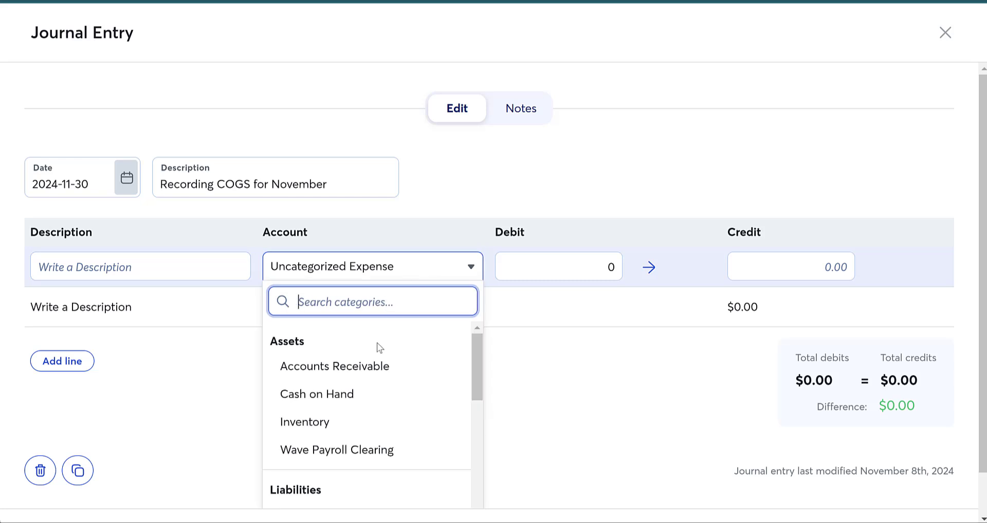
scroll(401, 382, down, 5)
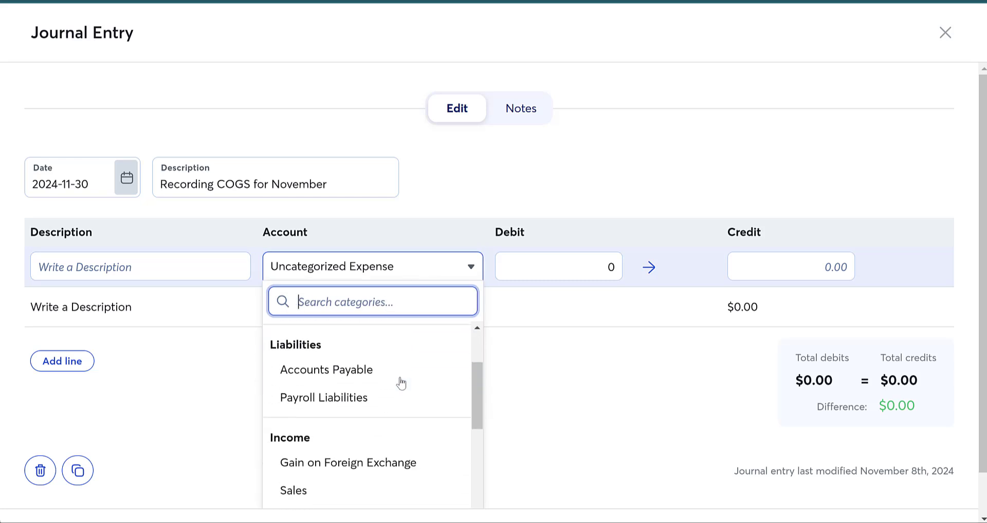
scroll(402, 381, down, 5)
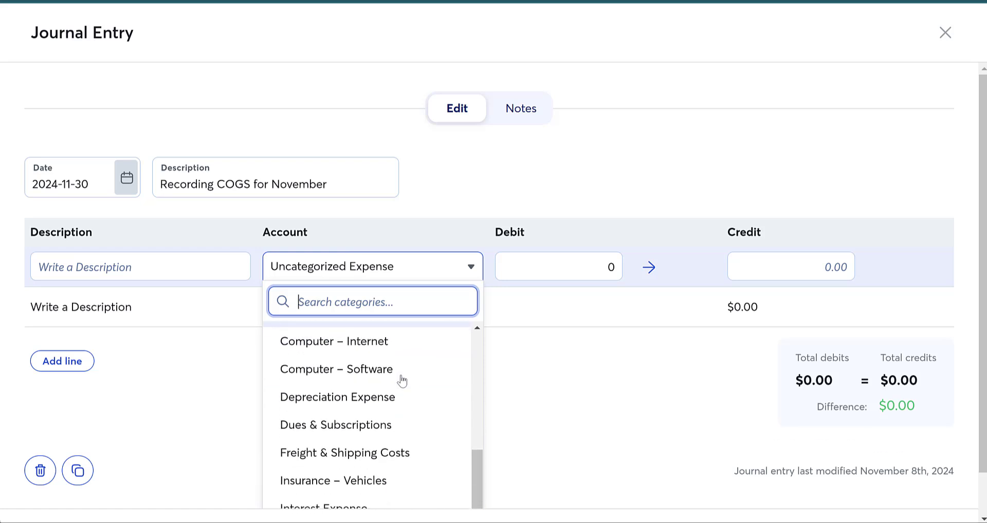
scroll(408, 381, down, 7)
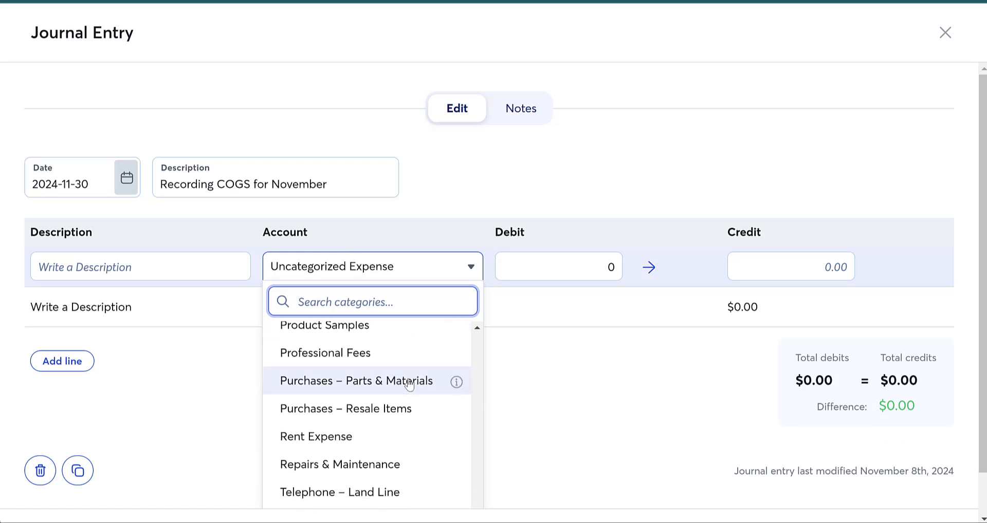
click(410, 412)
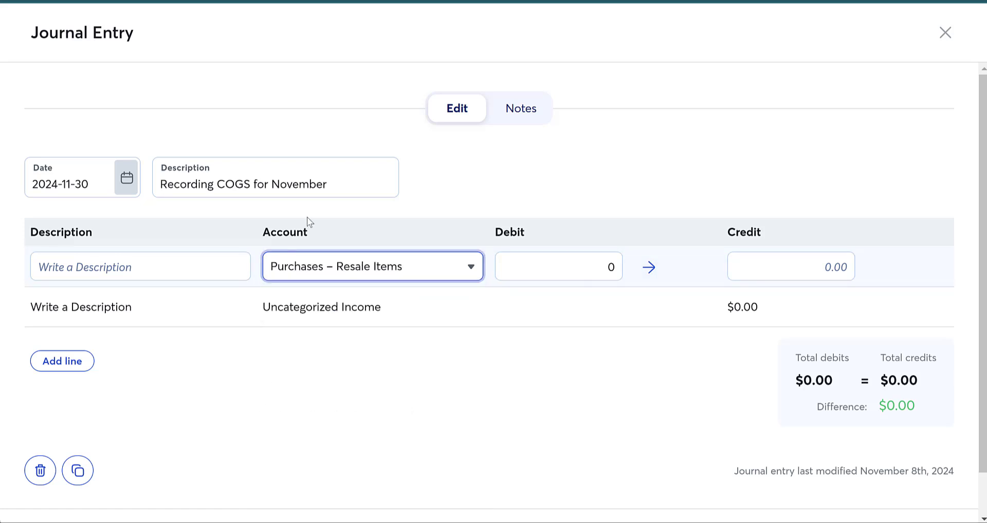
click(611, 267)
drag(611, 267, 648, 268)
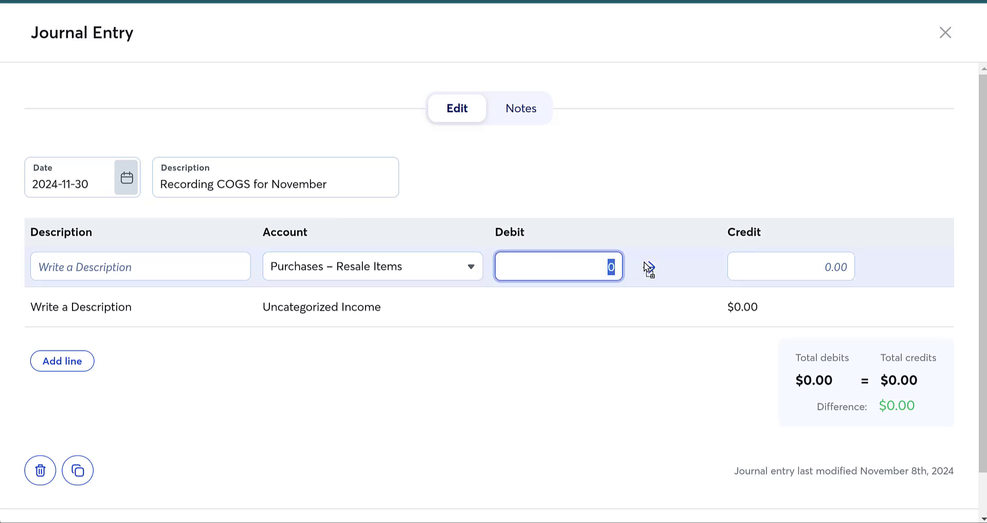
text(150)
click(576, 406)
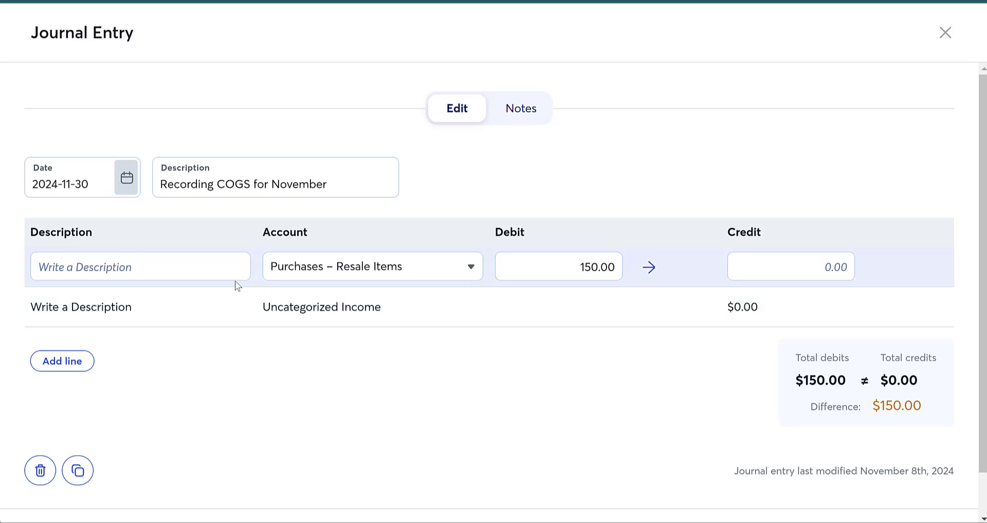
Set the journal entry's second line to the Inventory account with a credit of 150
click(294, 307)
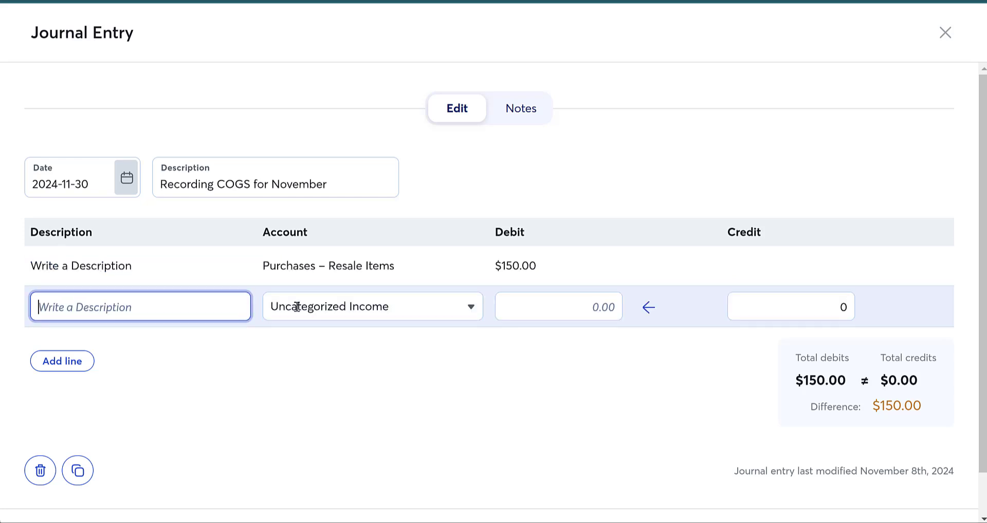
click(355, 310)
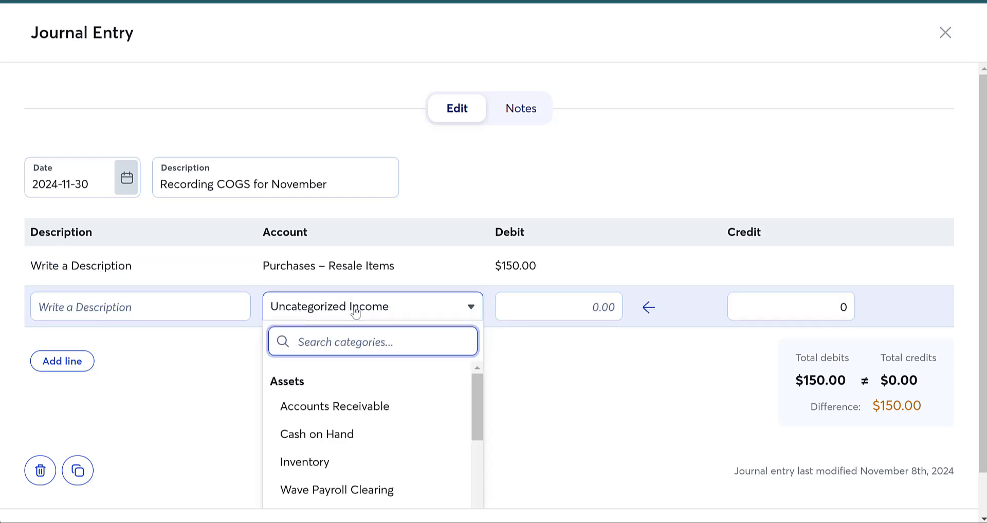
text(inven)
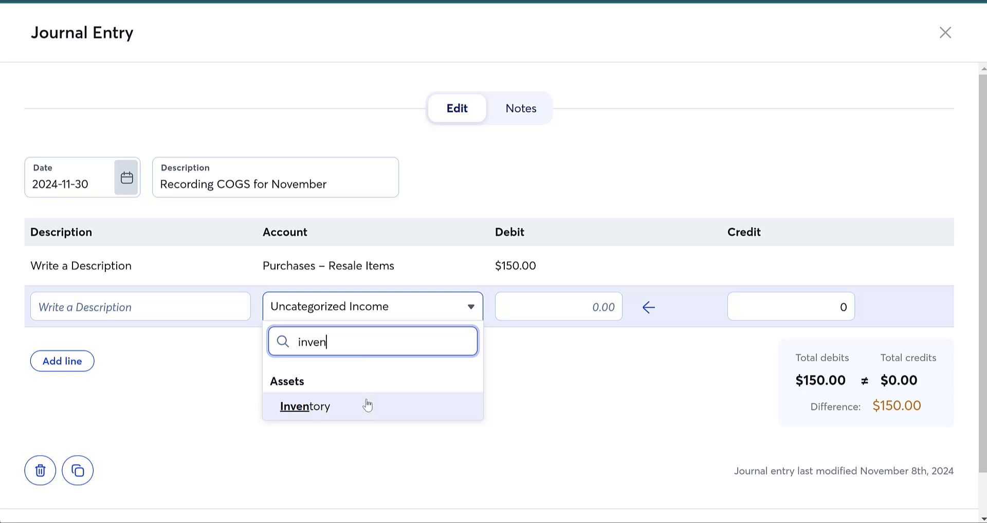
click(368, 406)
click(766, 314)
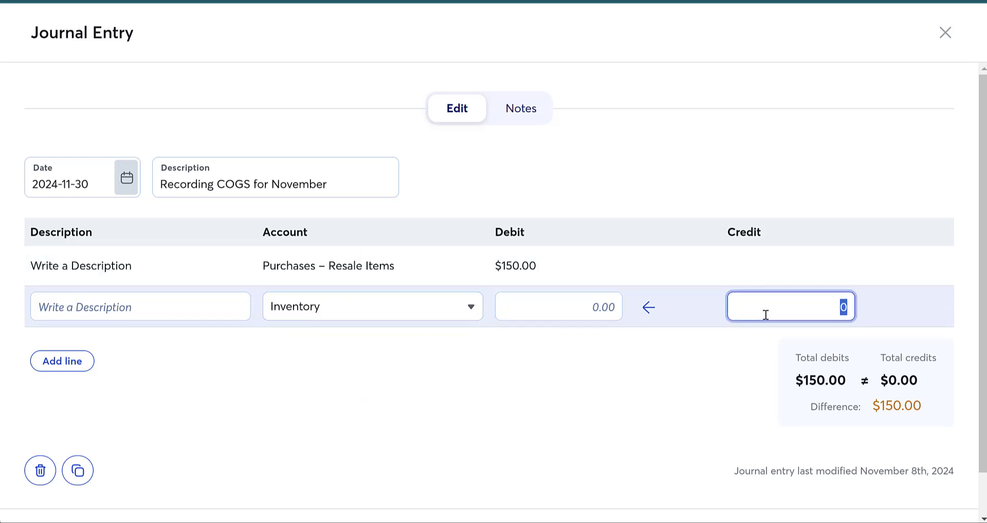
text(150)
key(Return)
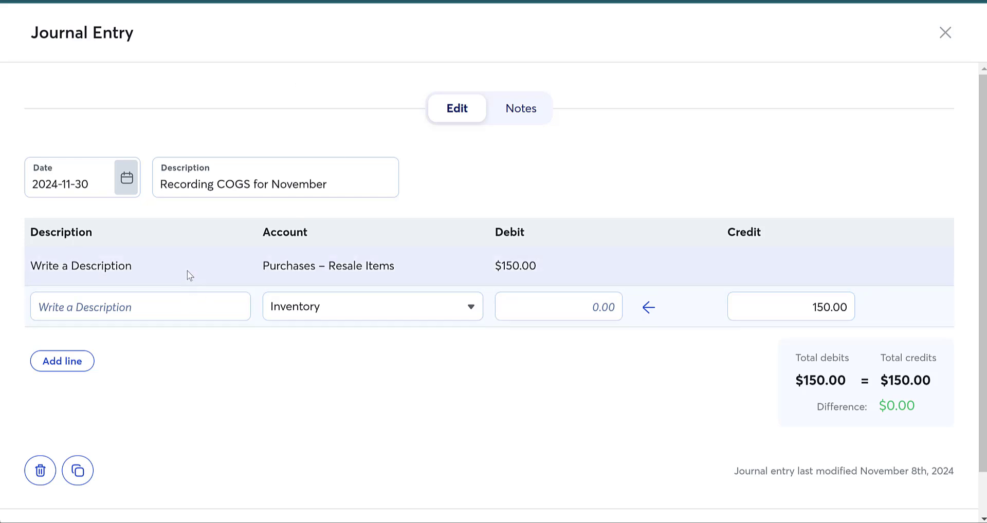
Describe the debit line as "To Record COGS" and the credit line as "To Reduce Inventory"
click(188, 271)
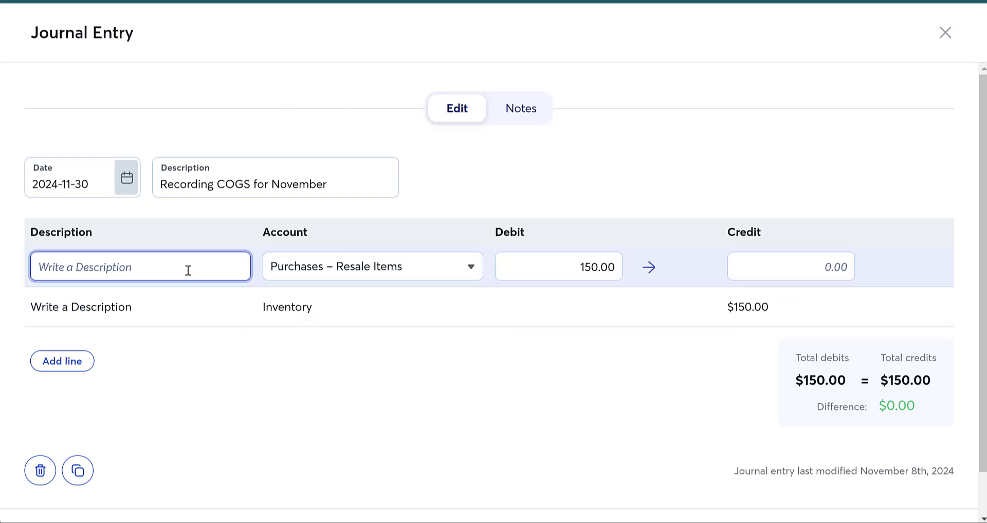
text(To Recor)
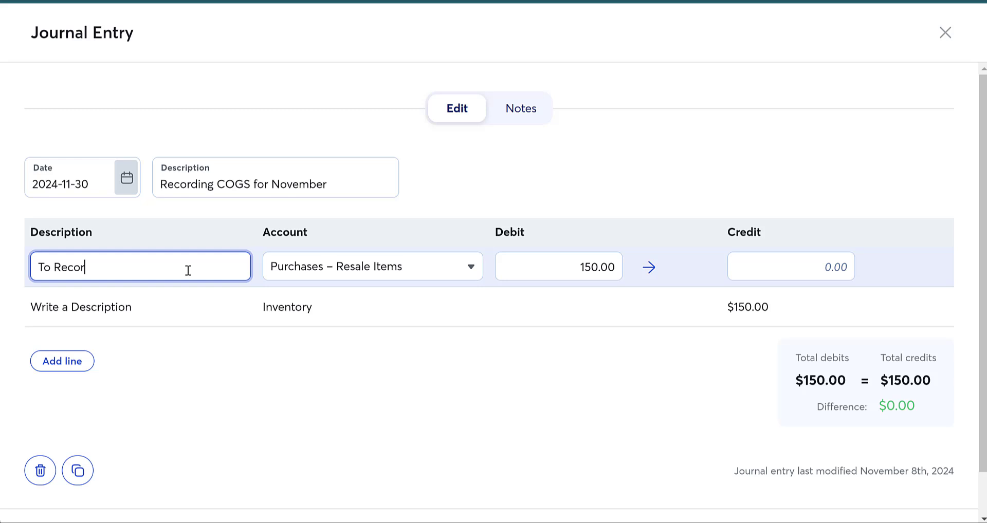
text(d COGS)
click(193, 313)
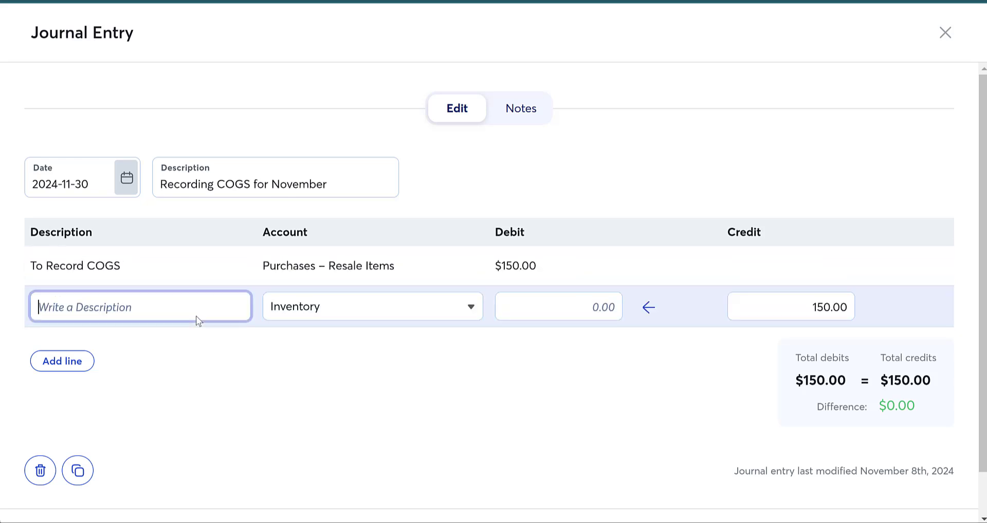
text(To Red)
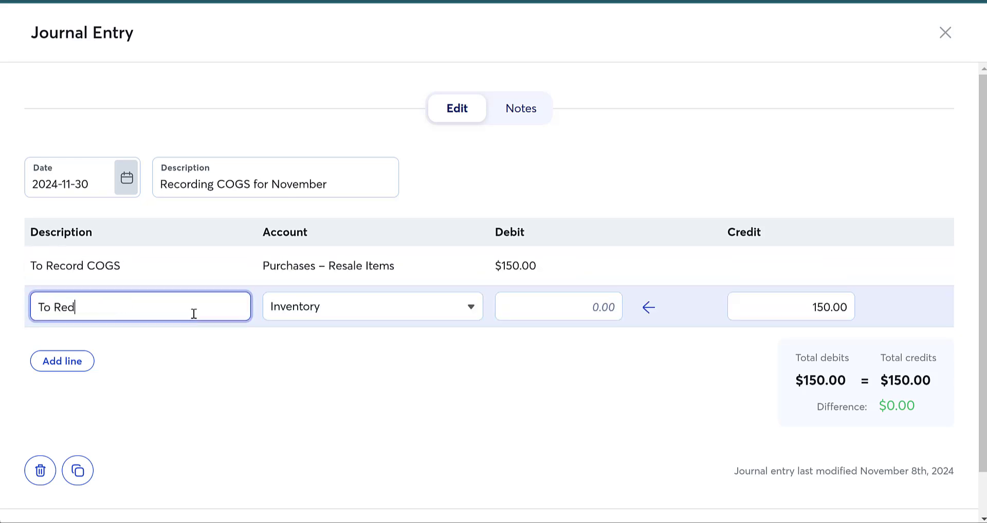
text(uce Inventory)
click(264, 368)
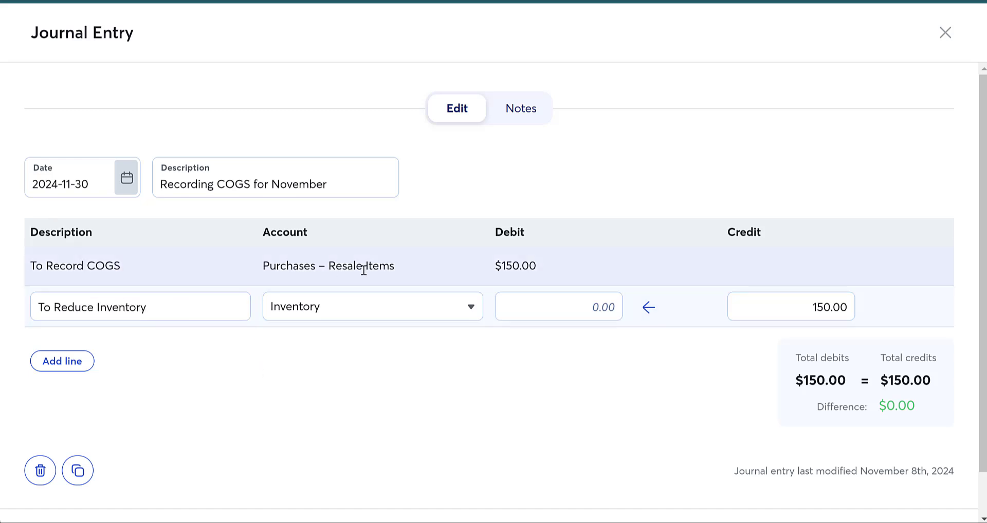
Review the debit and credit lines of the journal entry and save it
click(334, 259)
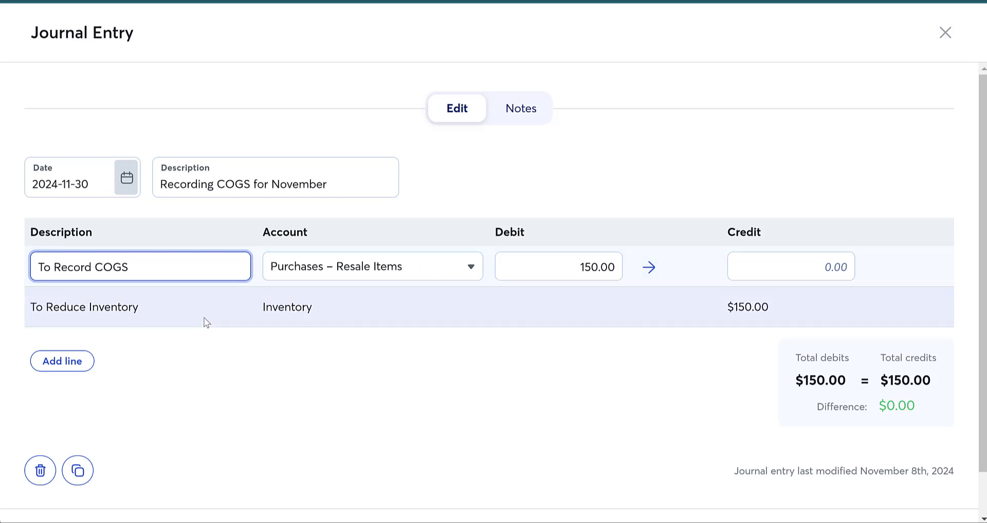
click(751, 307)
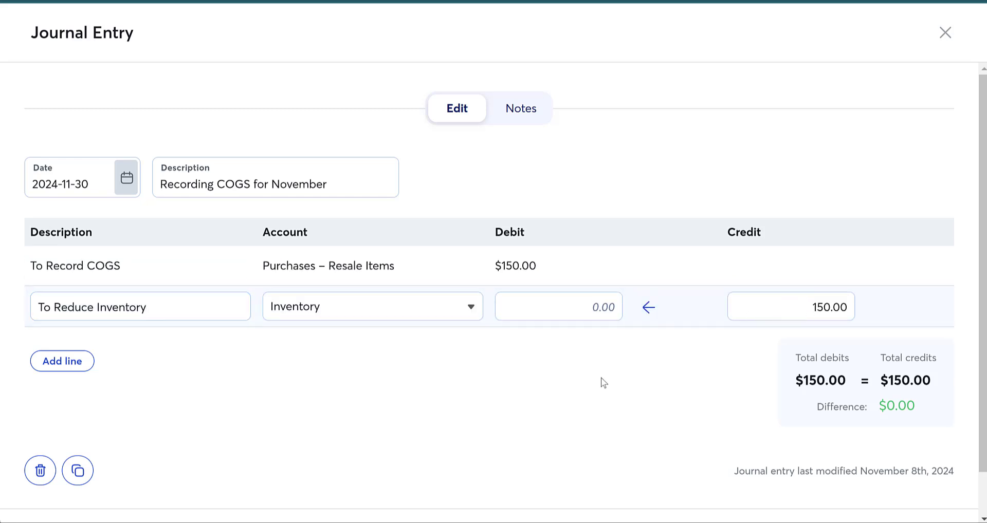
click(627, 382)
scroll(419, 230, down, 1)
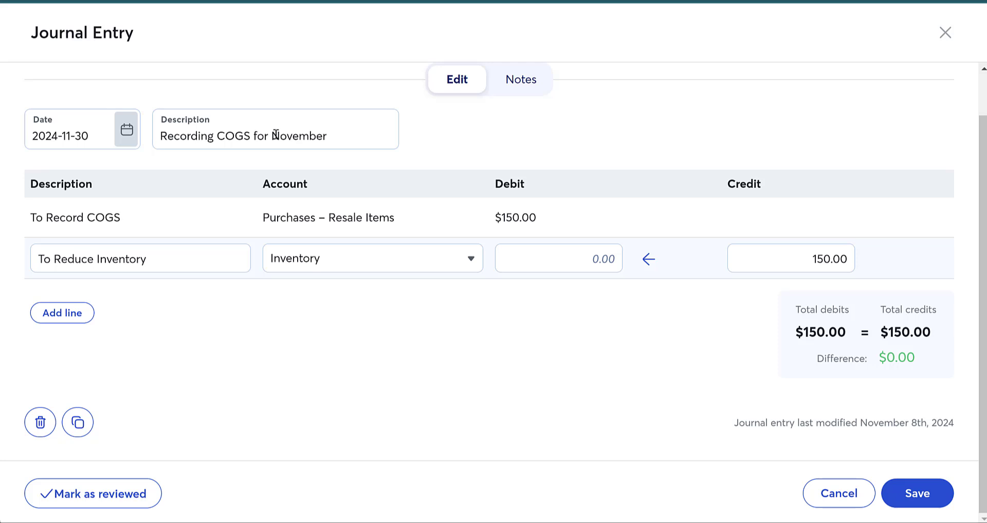
click(920, 494)
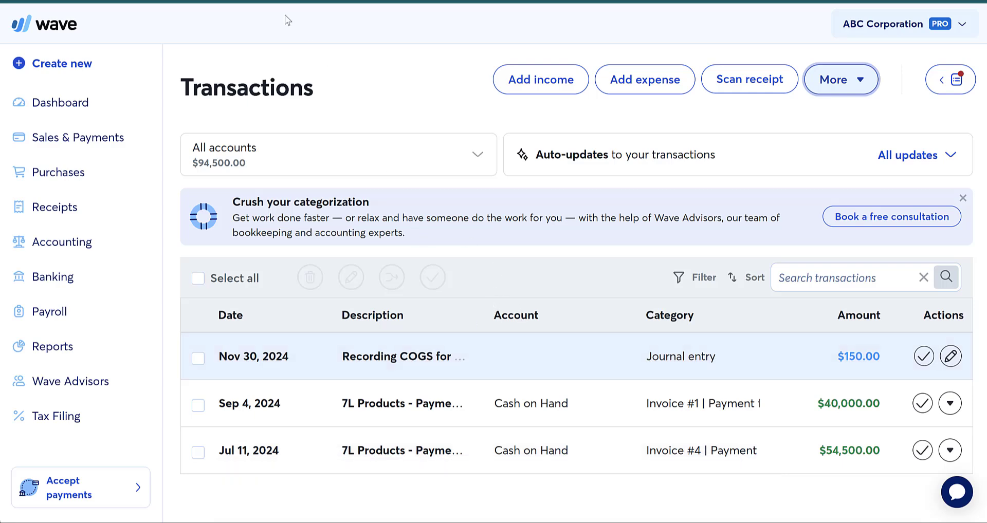
Open the 2024 Profit & Loss report and update it with an end date of 2024-11-30
click(64, 349)
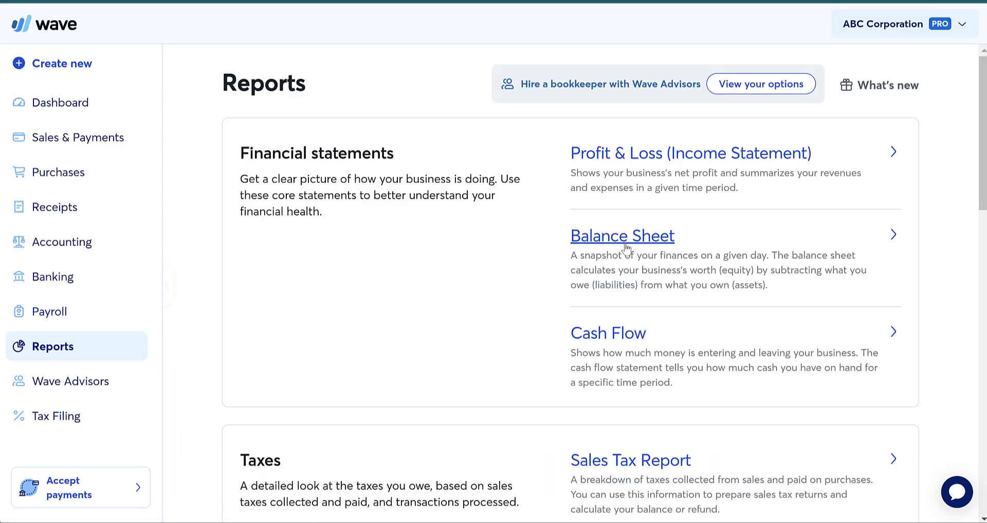
click(639, 154)
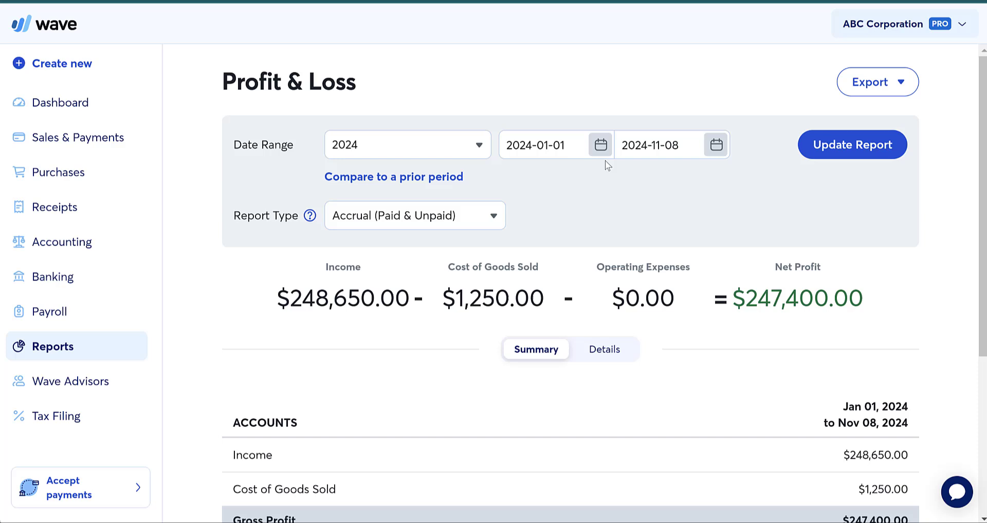
click(716, 145)
click(815, 341)
click(834, 154)
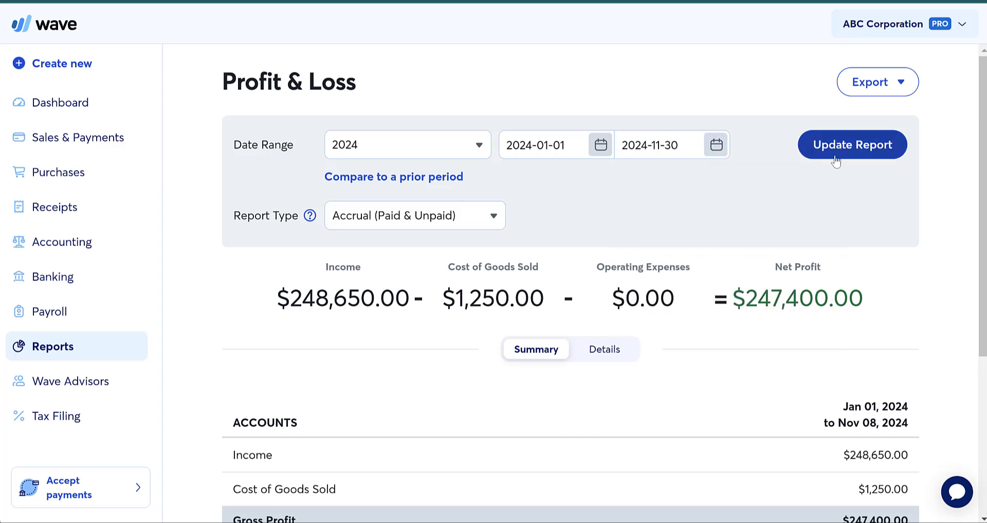
Show the Profit & Loss details and examine Purchases – Resale Items under Cost of Goods Sold
scroll(791, 380, down, 3)
scroll(792, 376, down, 2)
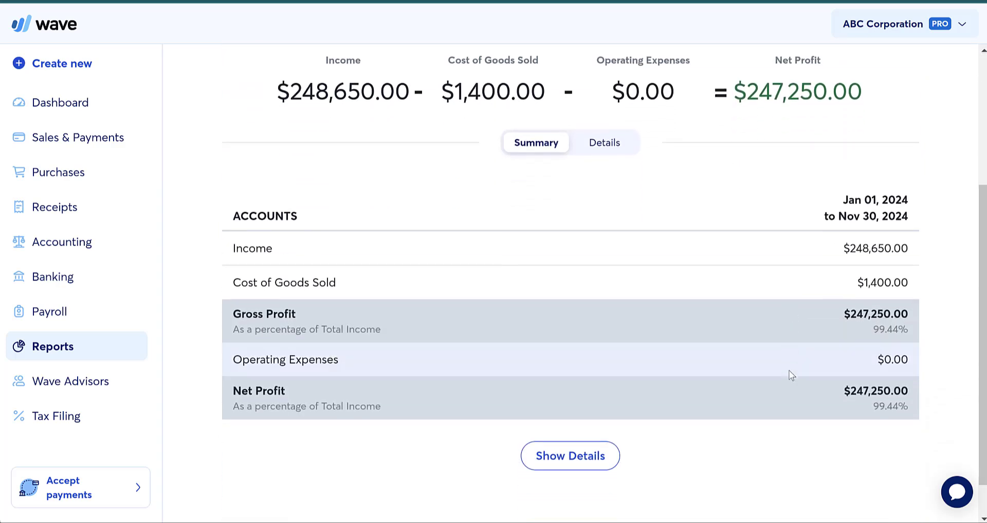
click(630, 132)
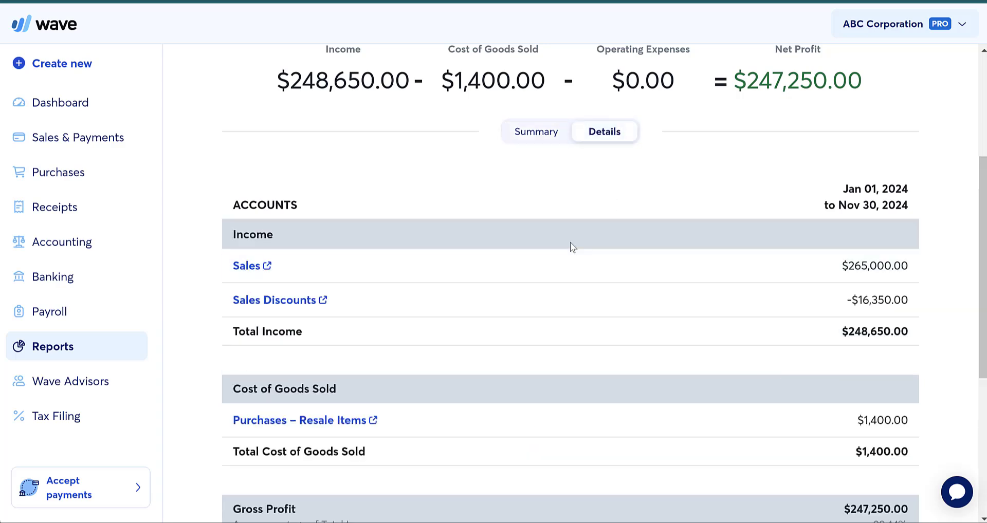
scroll(617, 282, down, 2)
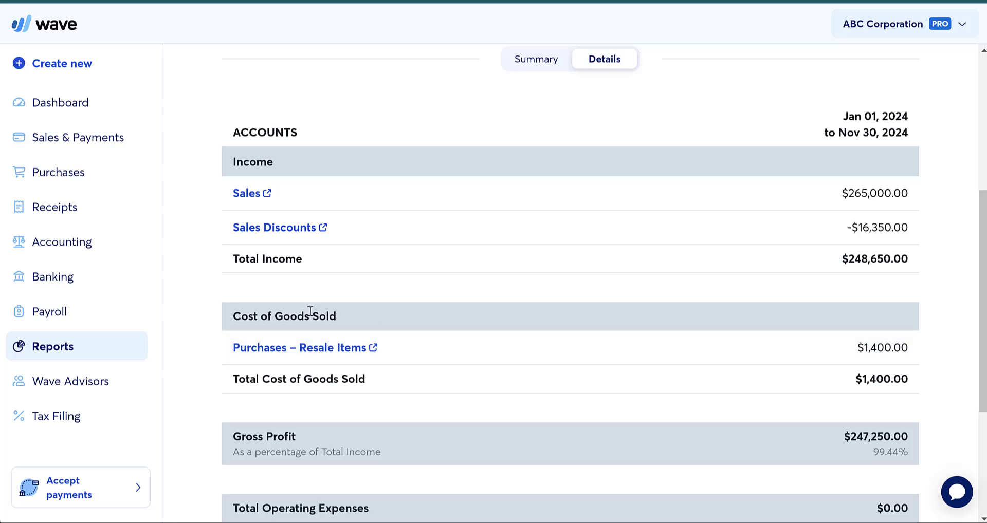
drag(233, 312, 341, 313)
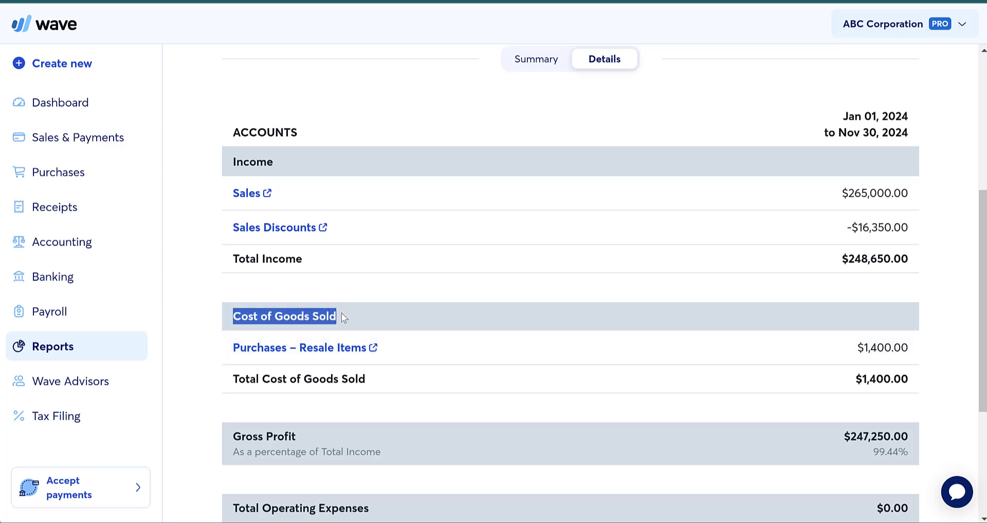
click(419, 352)
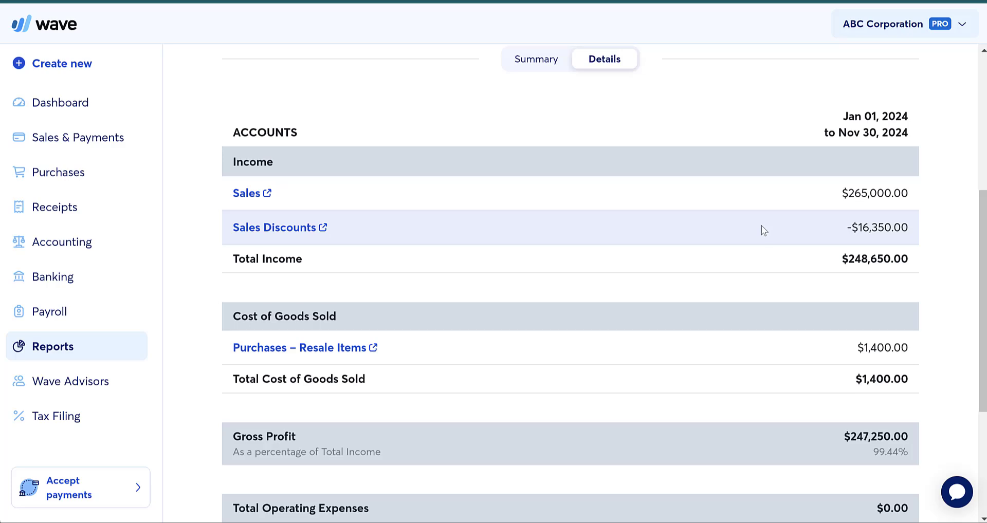
scroll(754, 216, up, 3)
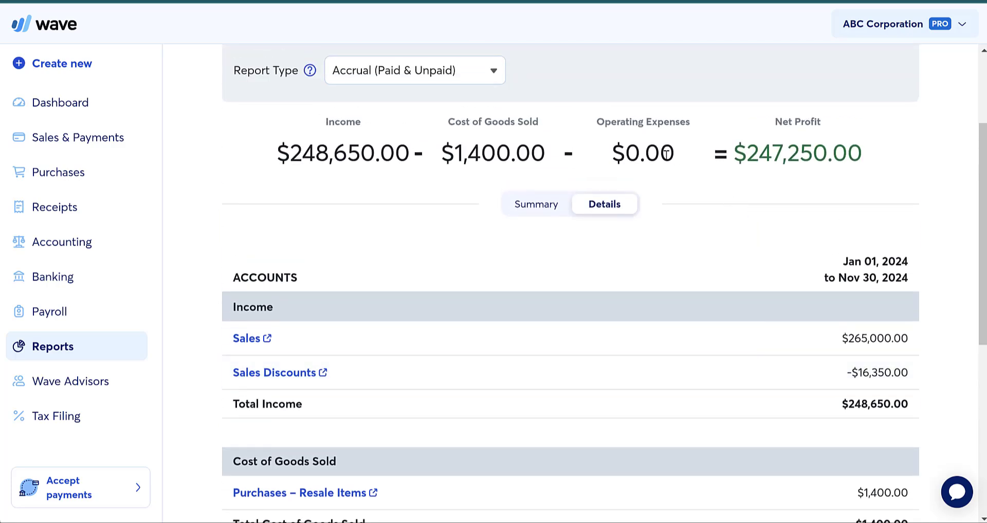
Update the Balance Sheet report as of 2024-11-30 and examine the Inventory amount under Other Current Assets
click(110, 343)
click(620, 237)
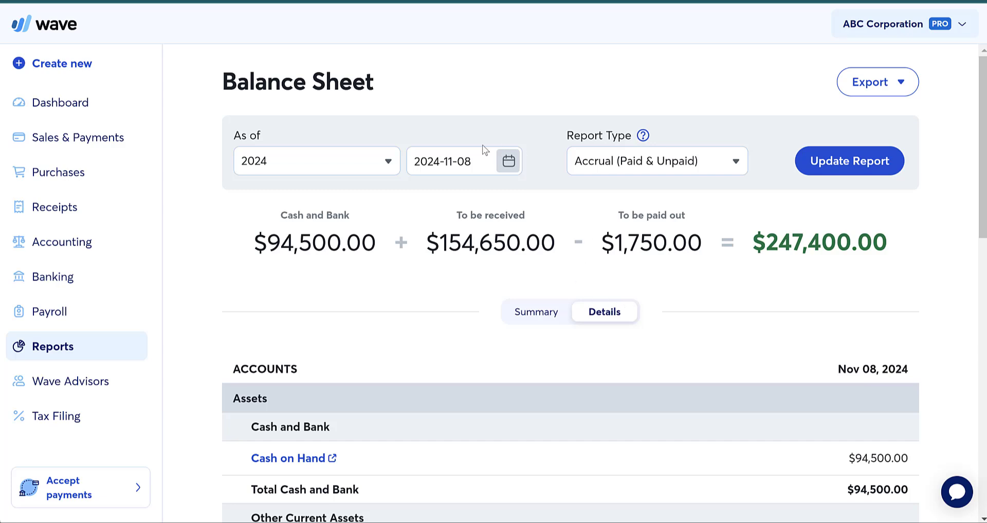
click(509, 161)
click(606, 360)
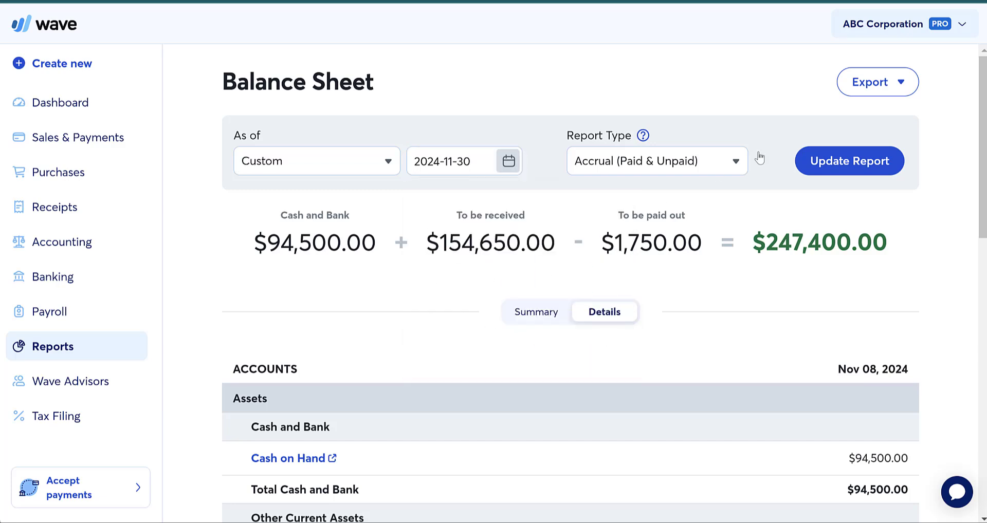
click(842, 162)
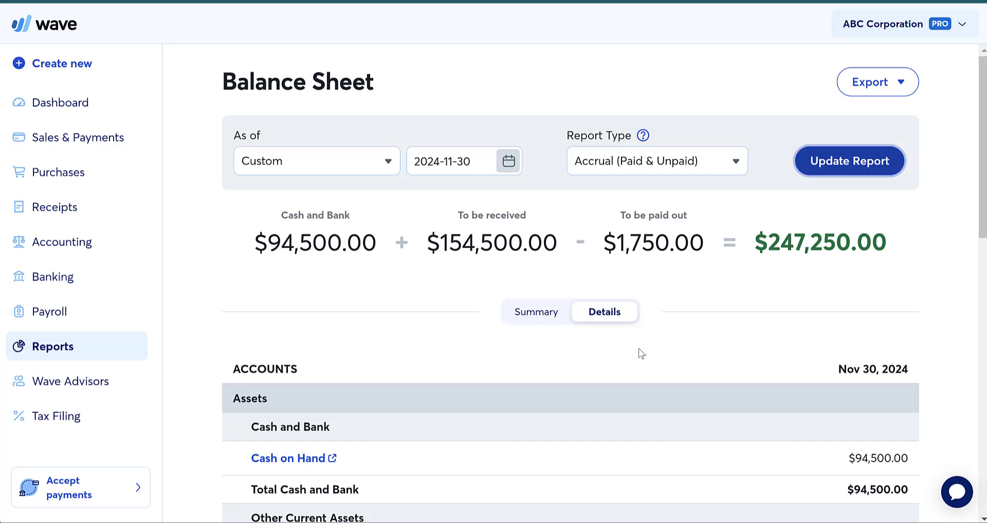
scroll(648, 350, down, 5)
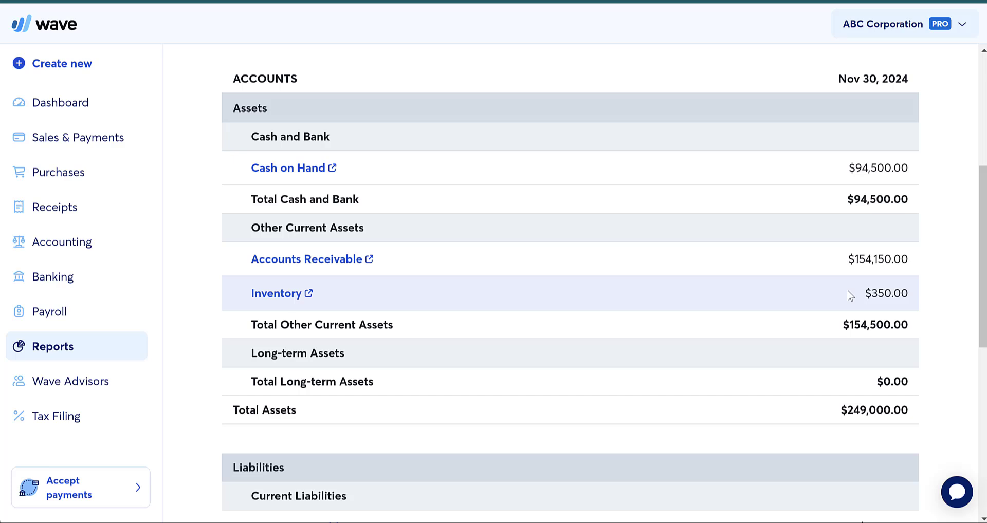
Expand the Sales & Payments section to view its pages
click(136, 147)
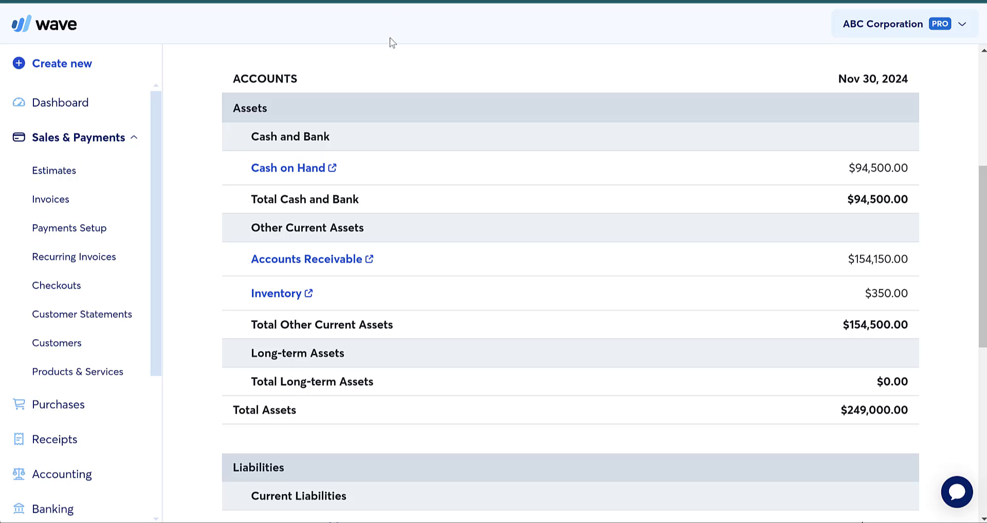
Start a new journal entry from the Transactions page with the description "Recording COGS for Sale 123"
click(92, 75)
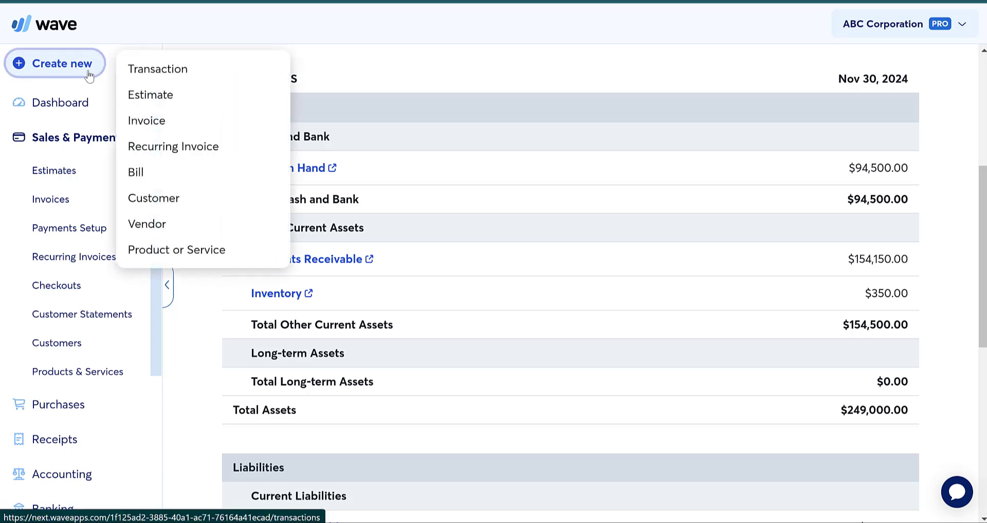
click(146, 70)
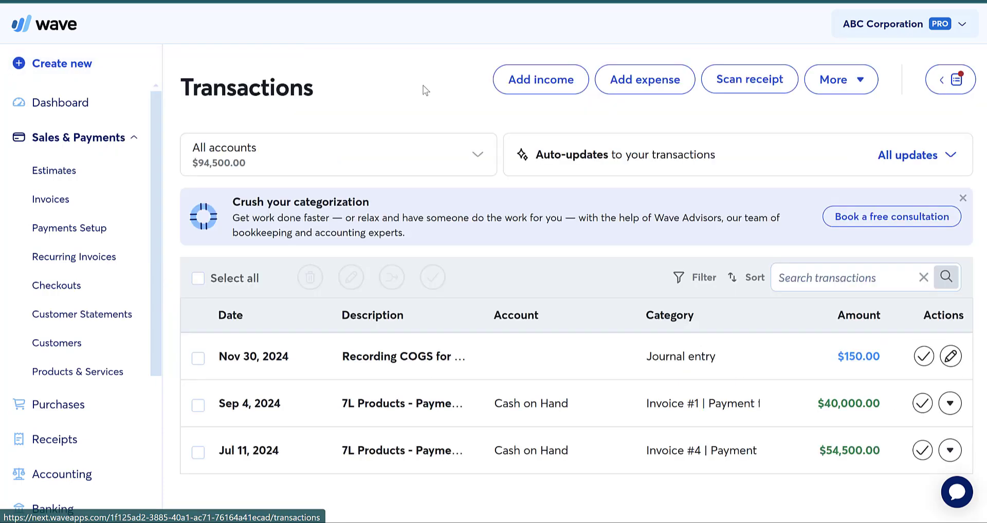
click(853, 90)
click(838, 114)
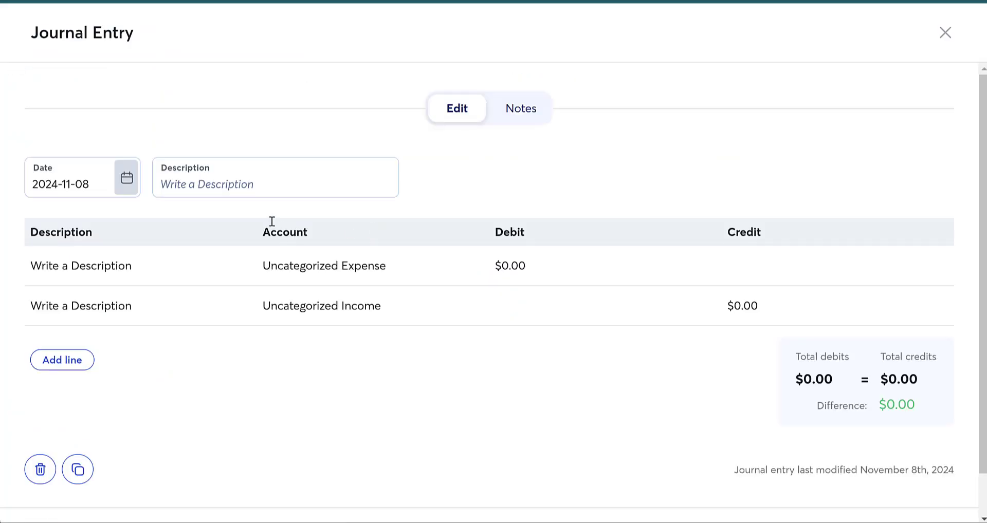
click(186, 183)
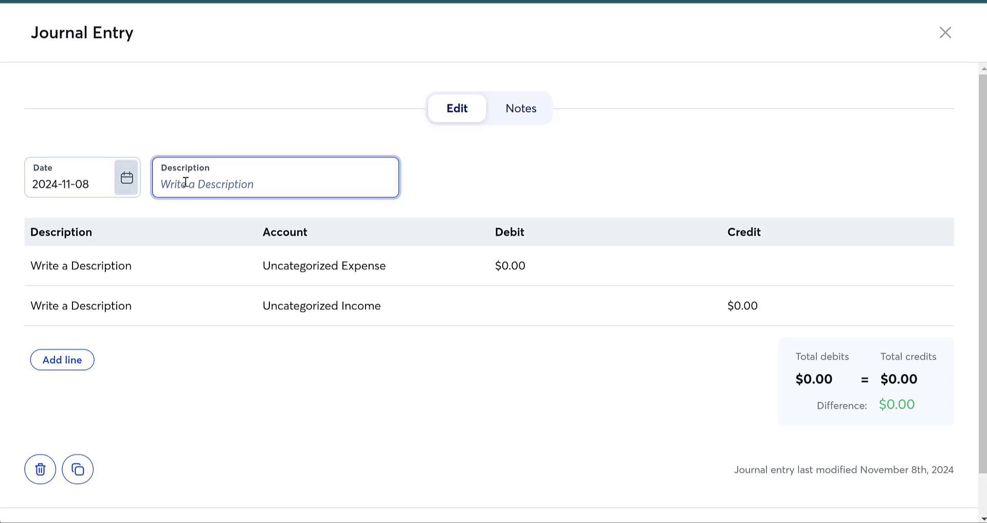
text(Recording COG)
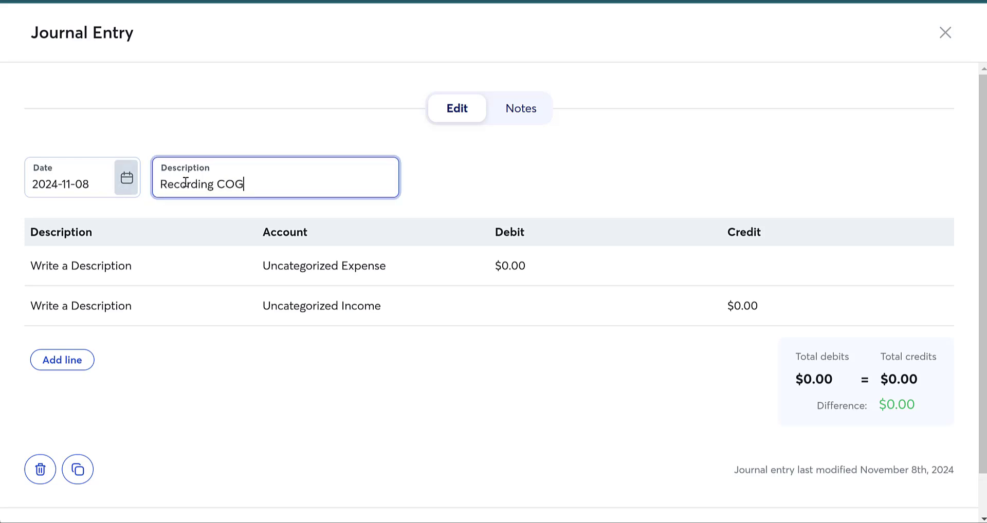
text(S for Sale 123)
Assign the journal entry's first line to Purchases – Resale Items with a debit of $50
click(309, 265)
click(386, 267)
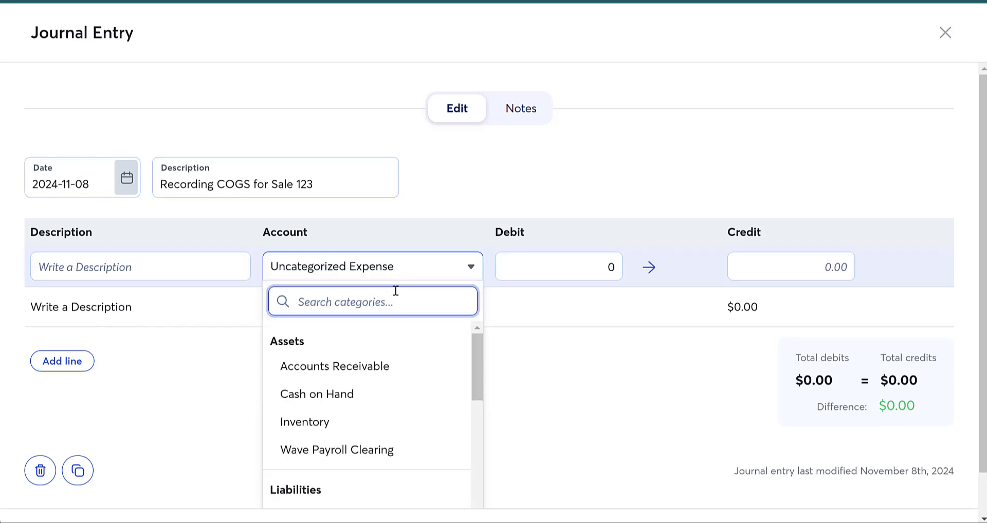
scroll(405, 377, down, 10)
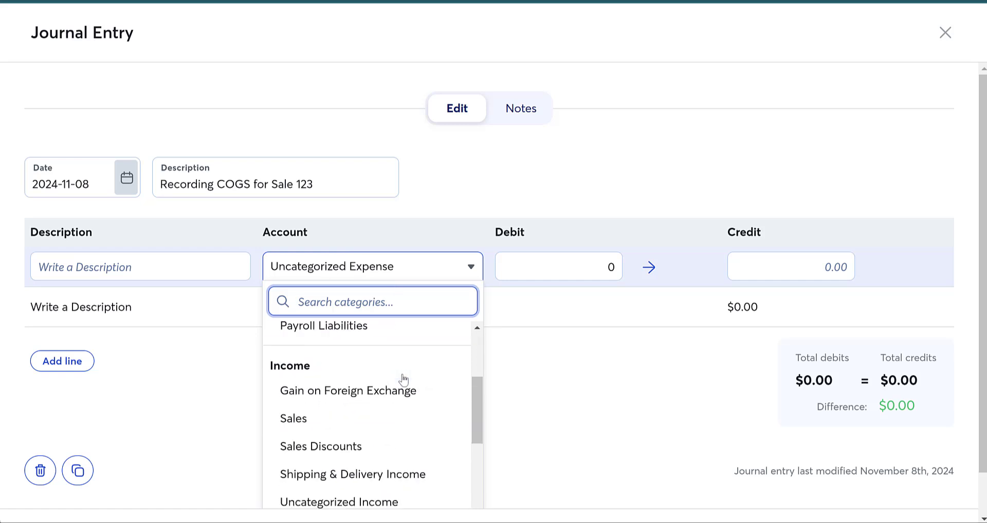
scroll(405, 380, down, 10)
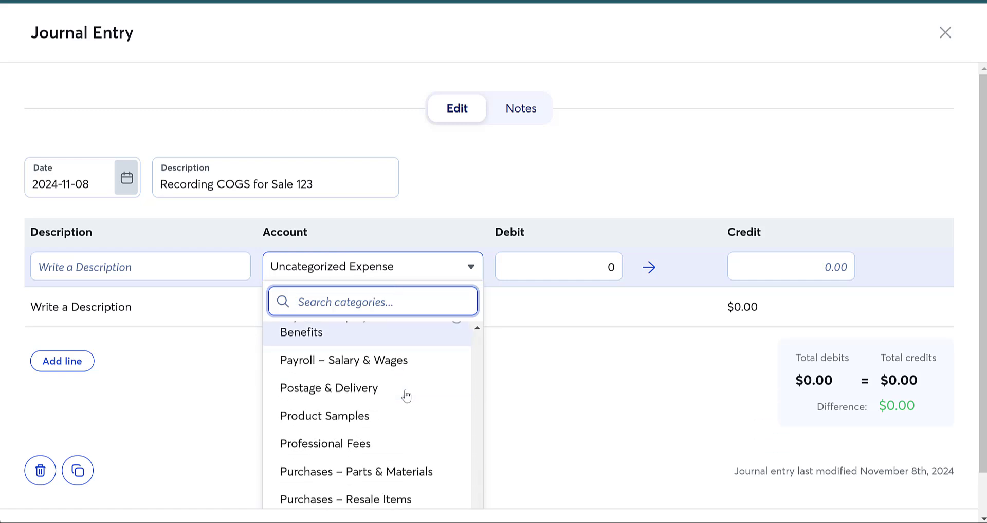
click(401, 409)
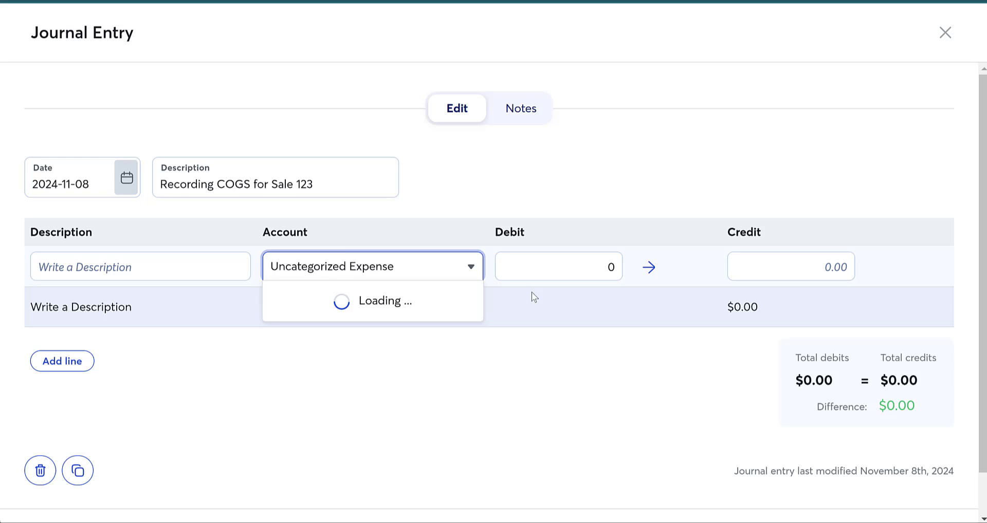
click(572, 268)
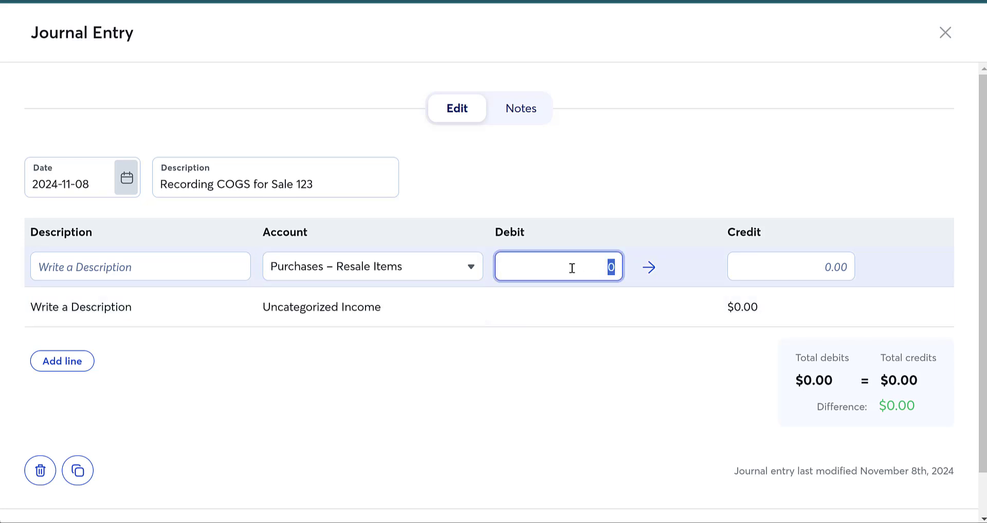
text(50)
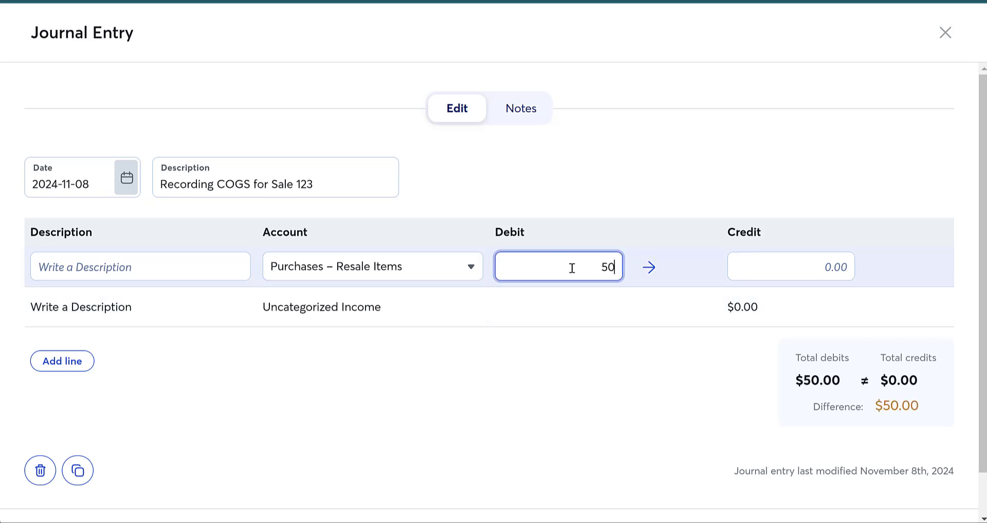
Assign the journal entry's second line to the Inventory account with a credit of $50
click(389, 314)
click(389, 315)
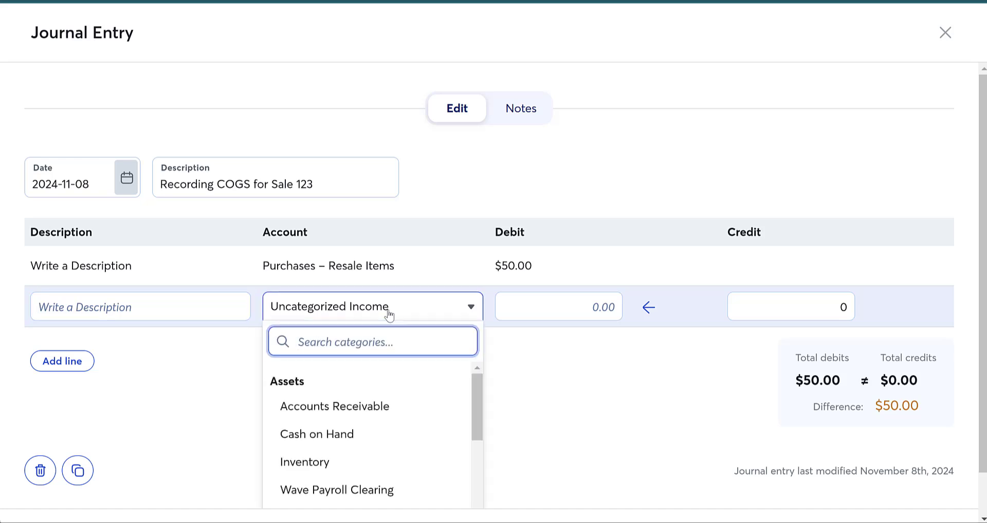
text(inve)
click(380, 420)
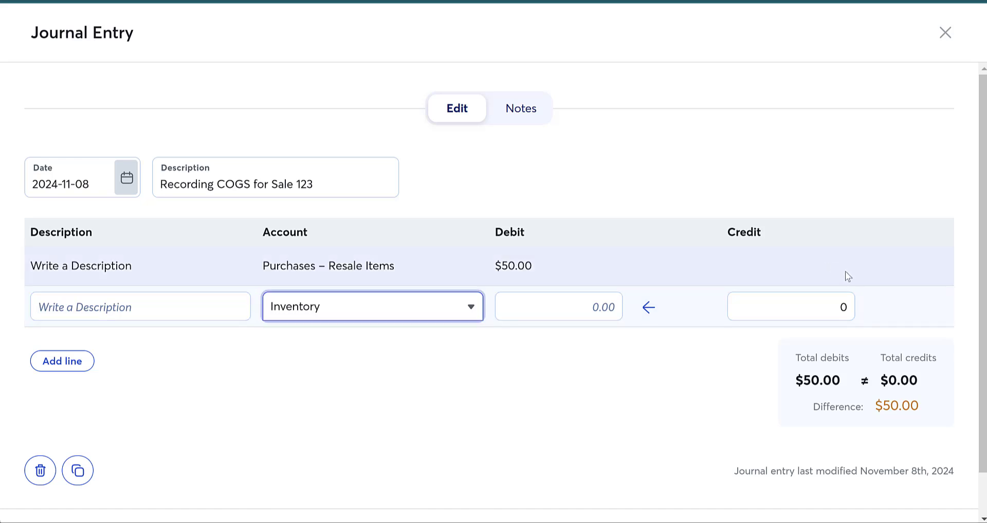
click(833, 308)
text(50)
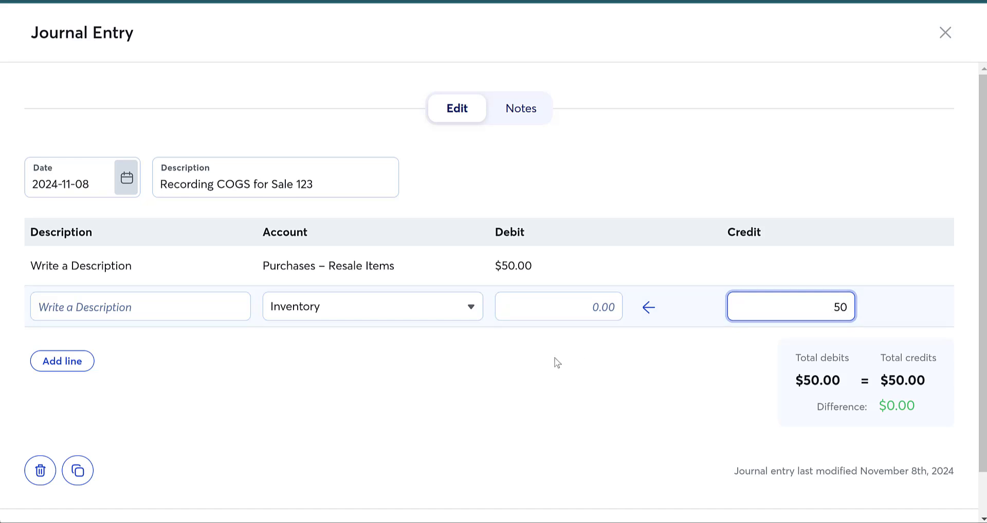
click(488, 425)
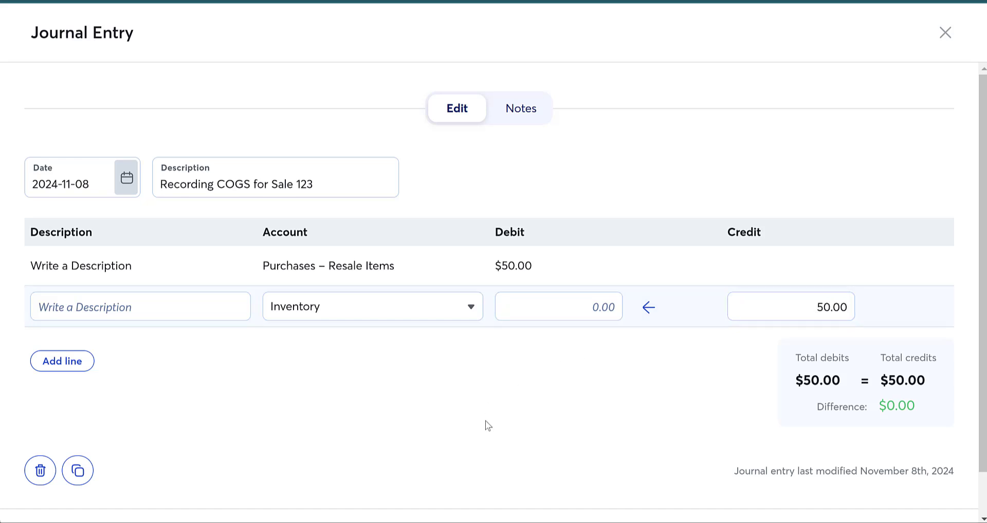